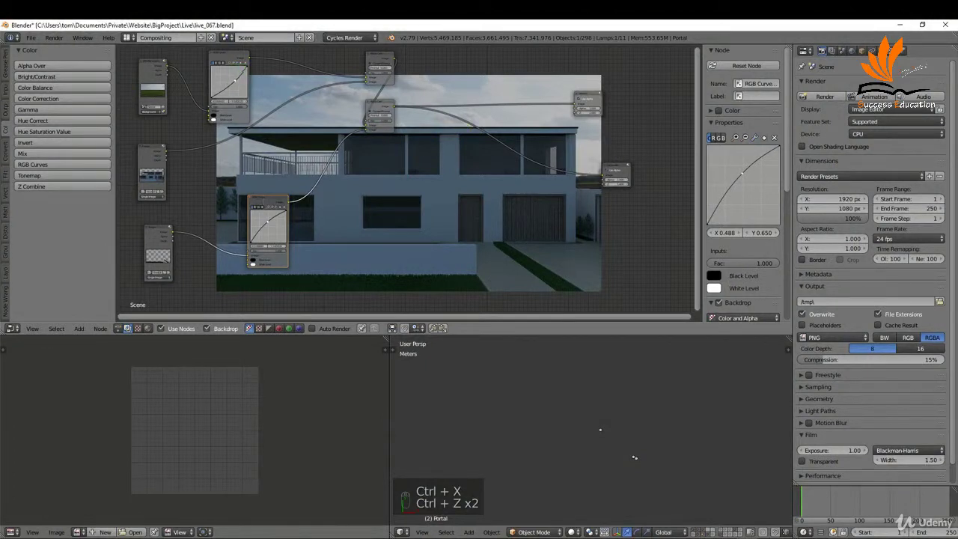
Drag a point on the RGB Curves node to preview its effect on the composite
mouse_move(233, 75)
left_mouse_down()
mouse_move(242, 64)
mouse_move(232, 64)
left_mouse_up()
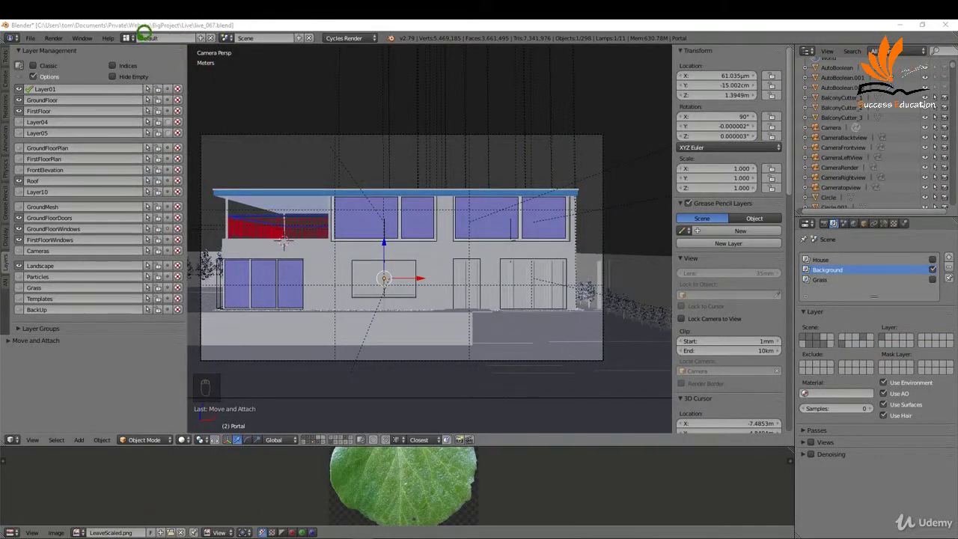
Switch to the Compositing screen layout with Backdrop enabled
left_click(129, 38)
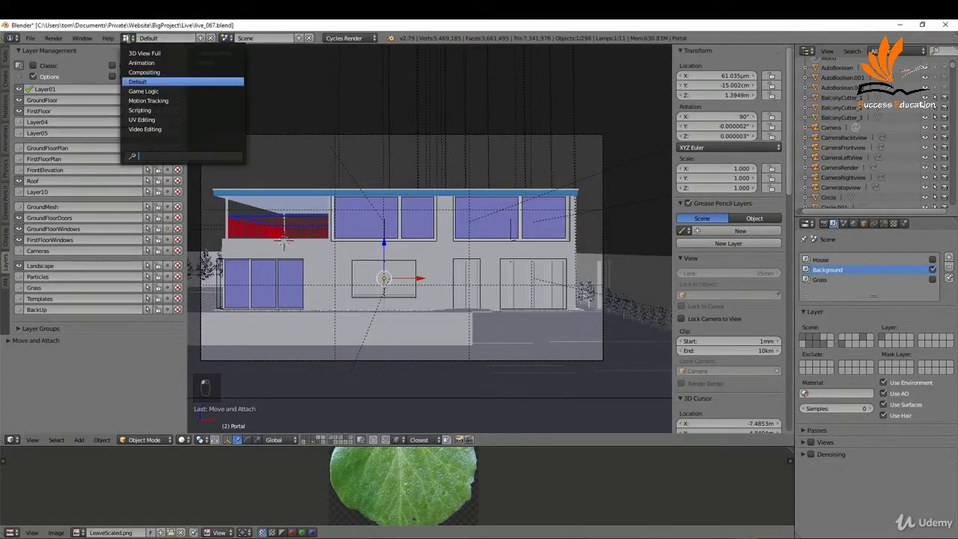
left_click(156, 71)
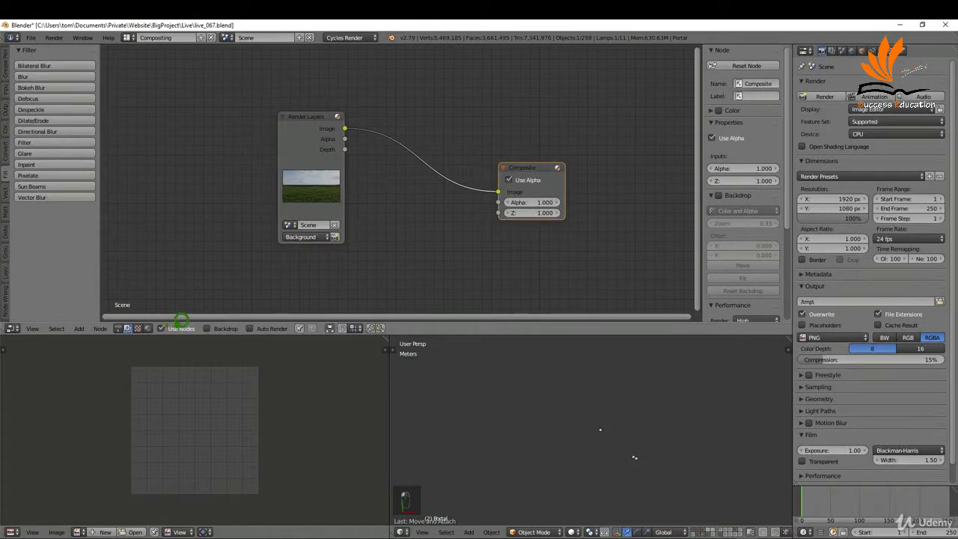
left_click(213, 323)
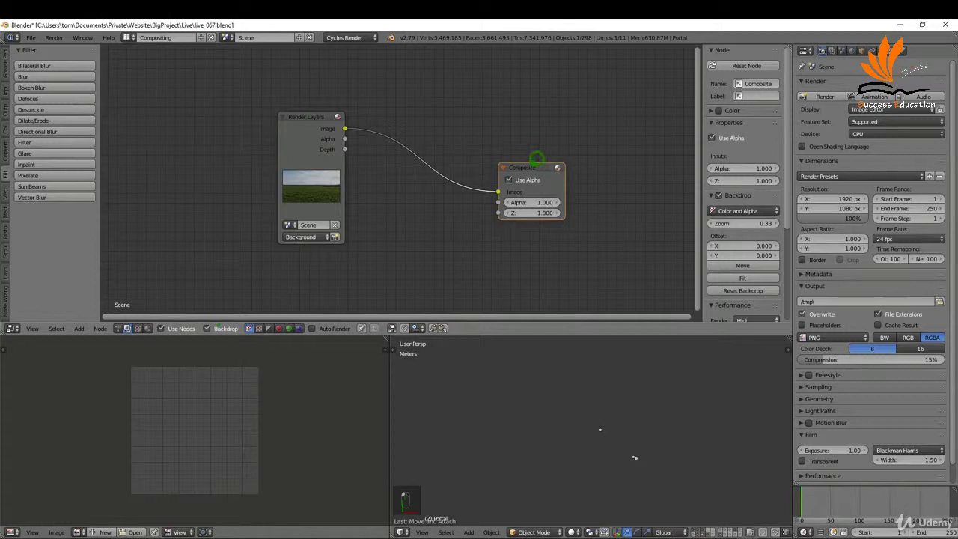
Rearrange the Composite and Render Layers nodes and add a Viewer node fed by Render Layers
left_click_drag(537, 159, 594, 105)
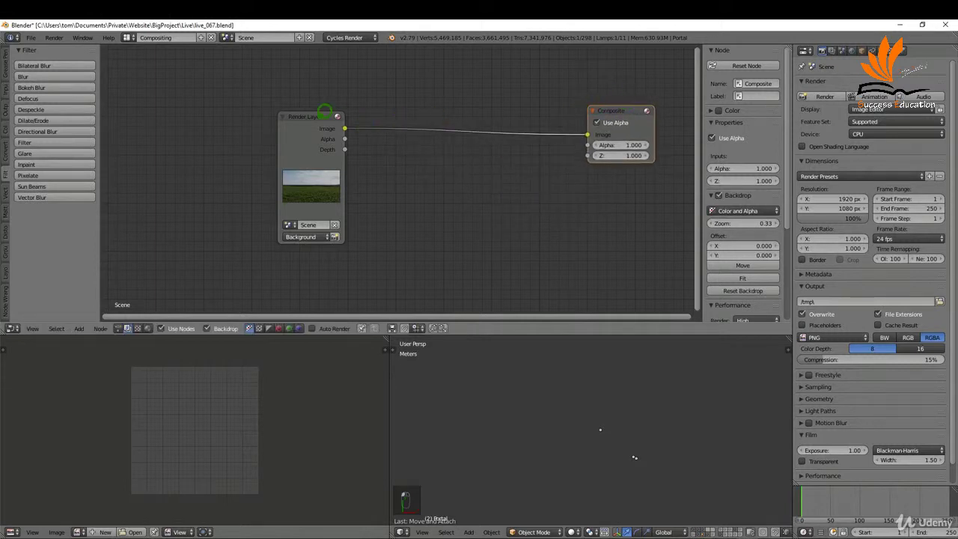
left_click_drag(324, 111, 219, 68)
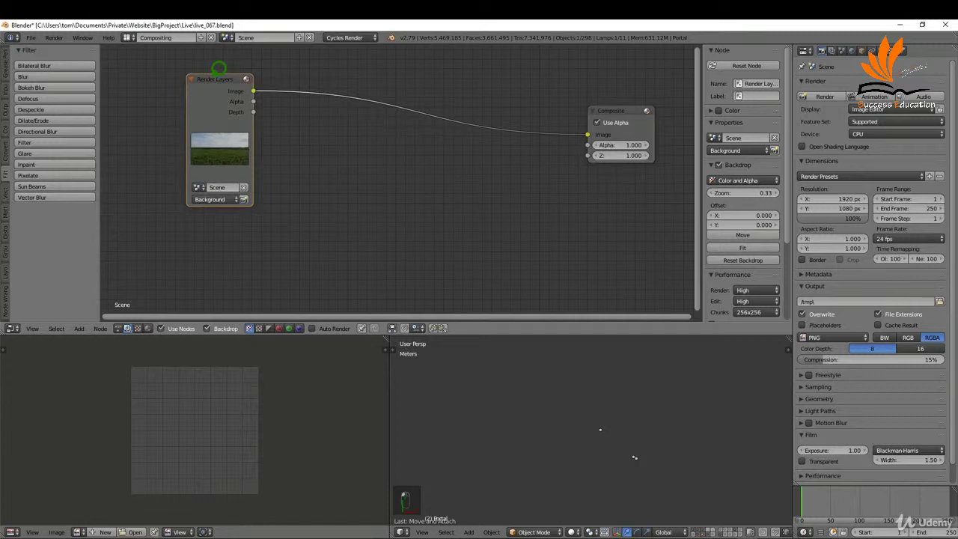
left_click(218, 69, "ctrl+shift")
left_click_drag(338, 56, 540, 56)
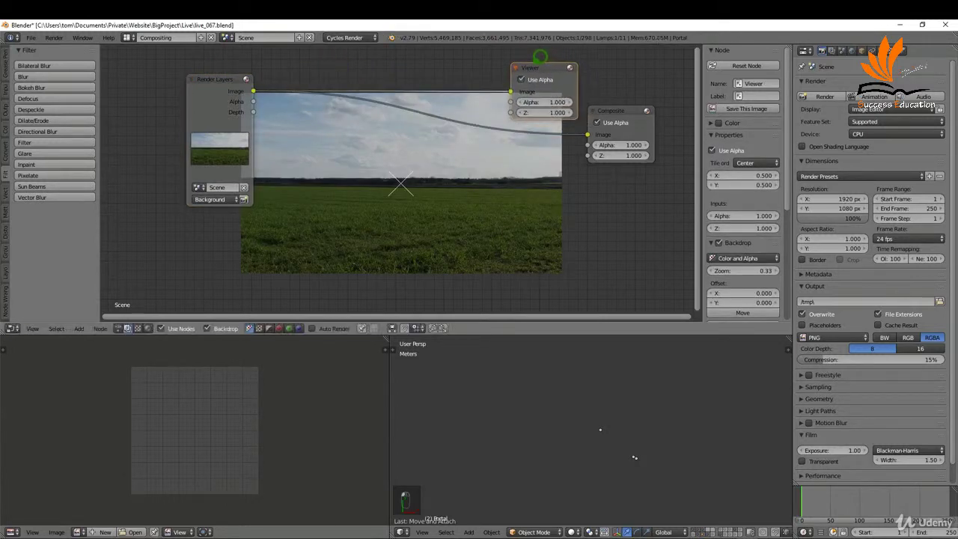
left_click(31, 37)
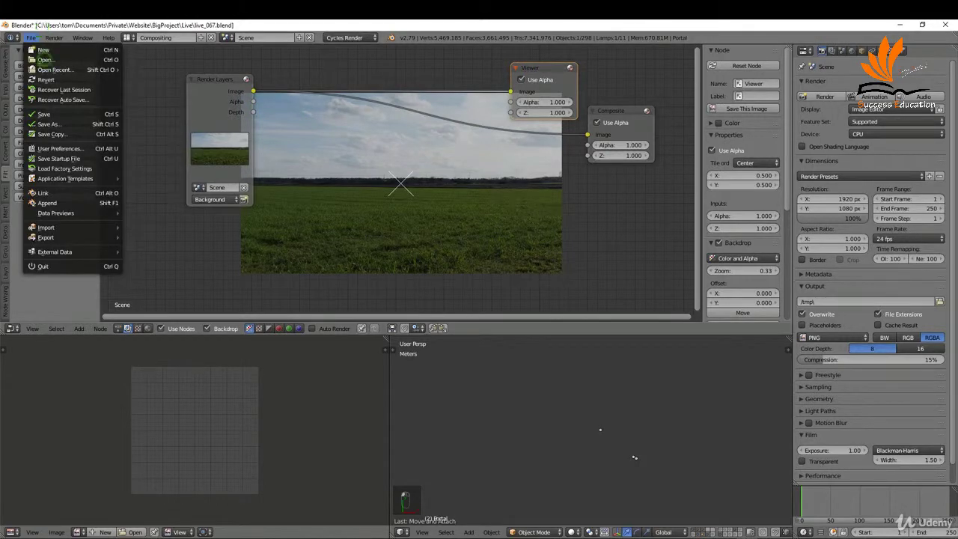
left_click(82, 148)
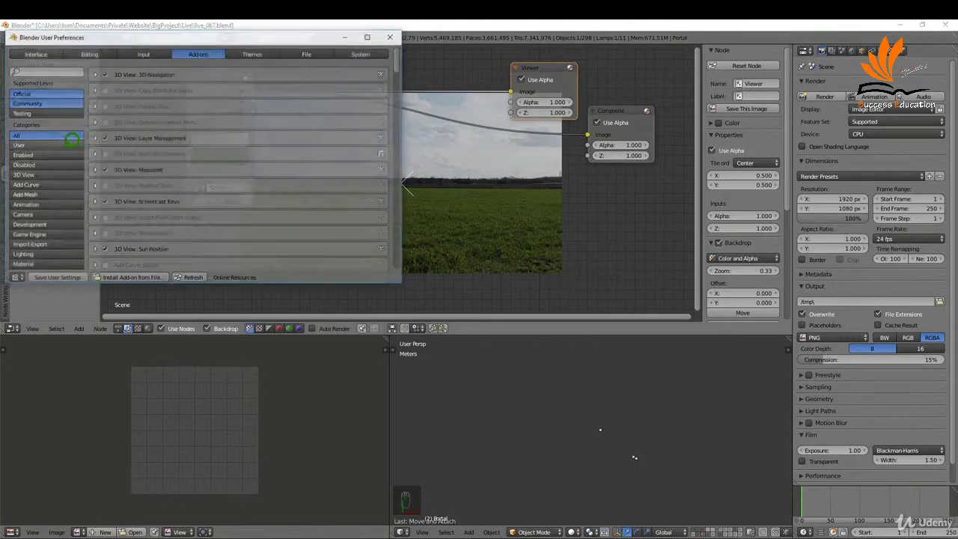
left_click_drag(405, 53, 414, 200)
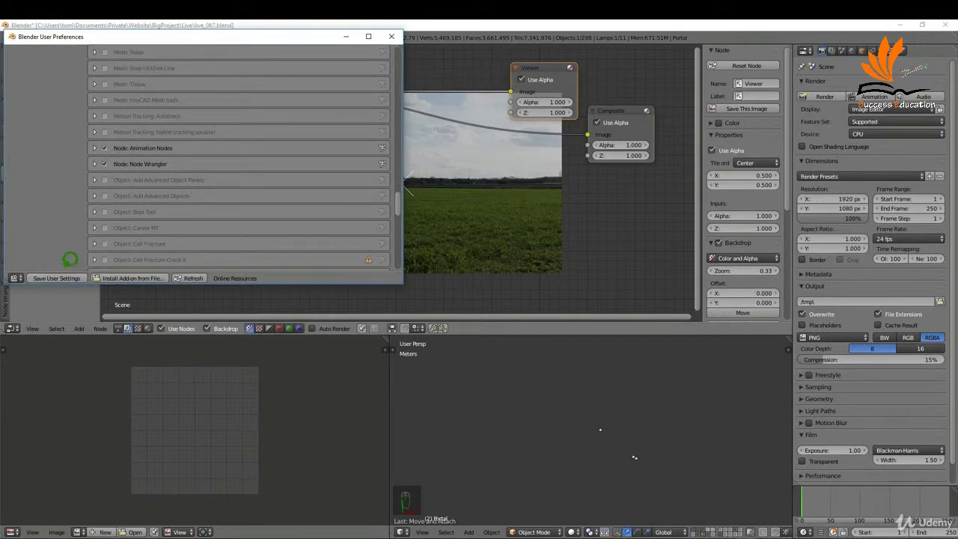
left_click(391, 36)
Move the Render Layers node up-left and check its available render layers
scroll(479, 90, "down", 3)
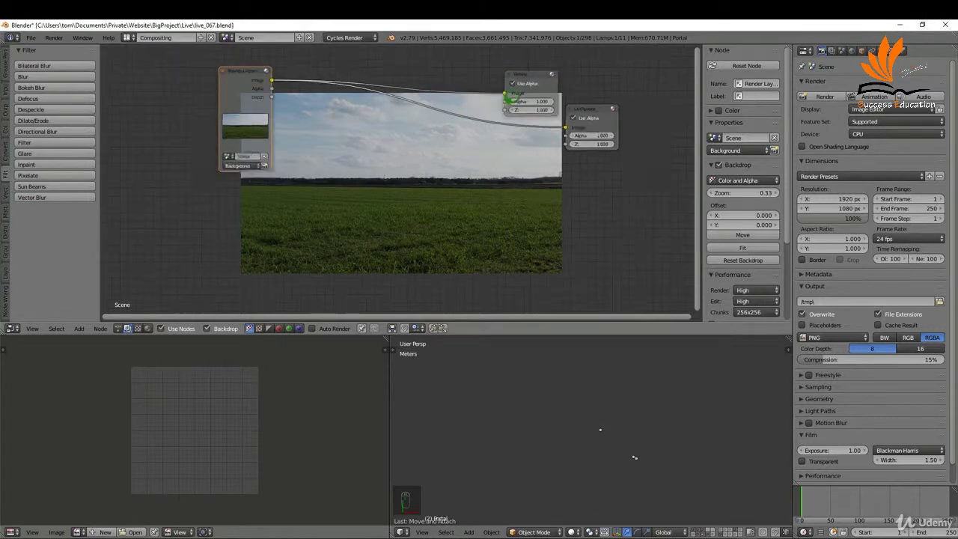
left_click_drag(287, 67, 207, 55)
left_click(208, 138)
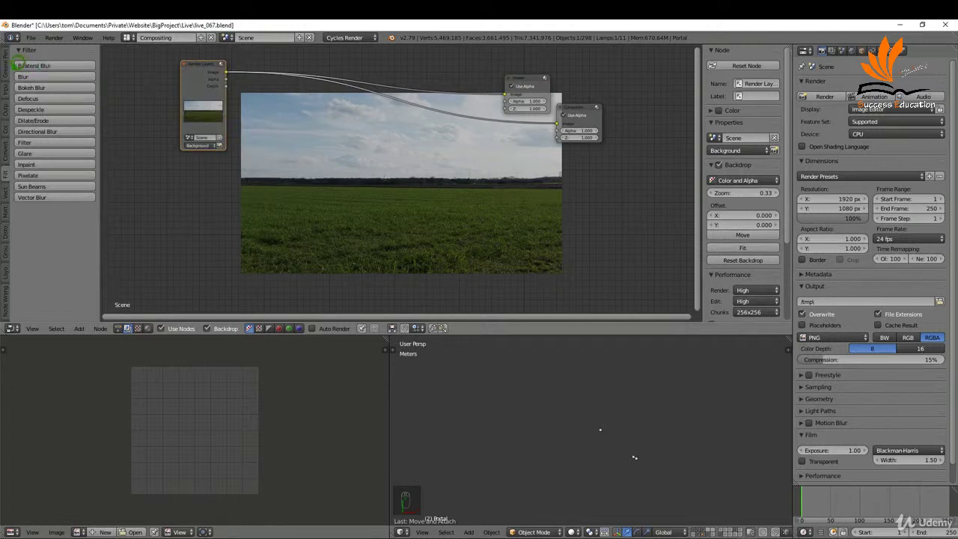
left_click(9, 58)
Add an Image input node, duplicate it below, and align both under Render Layers
left_click(10, 80)
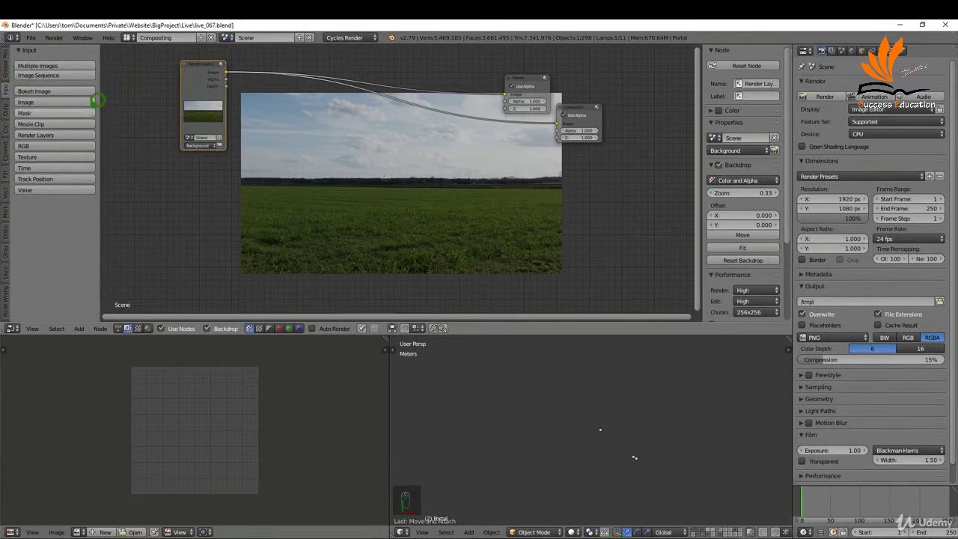
key("t")
key("t")
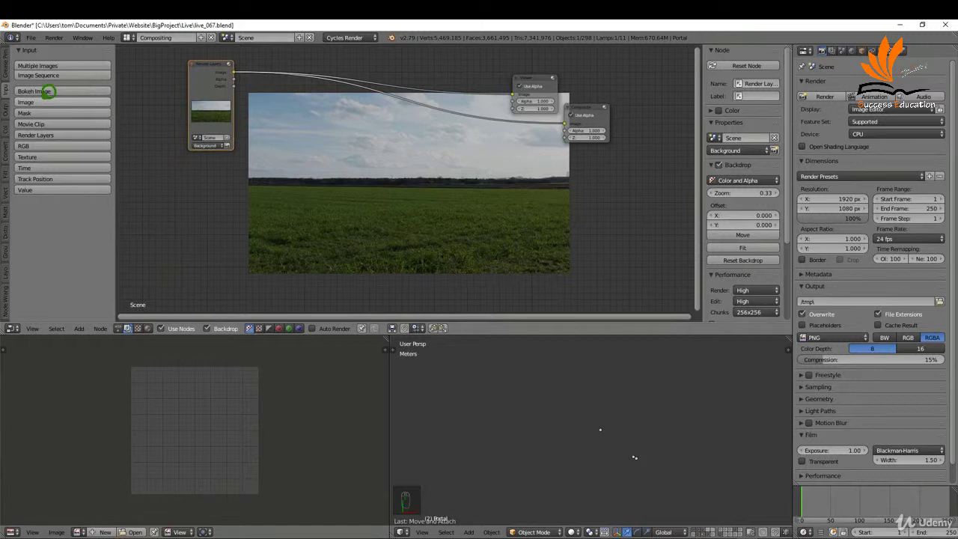
left_click(44, 102)
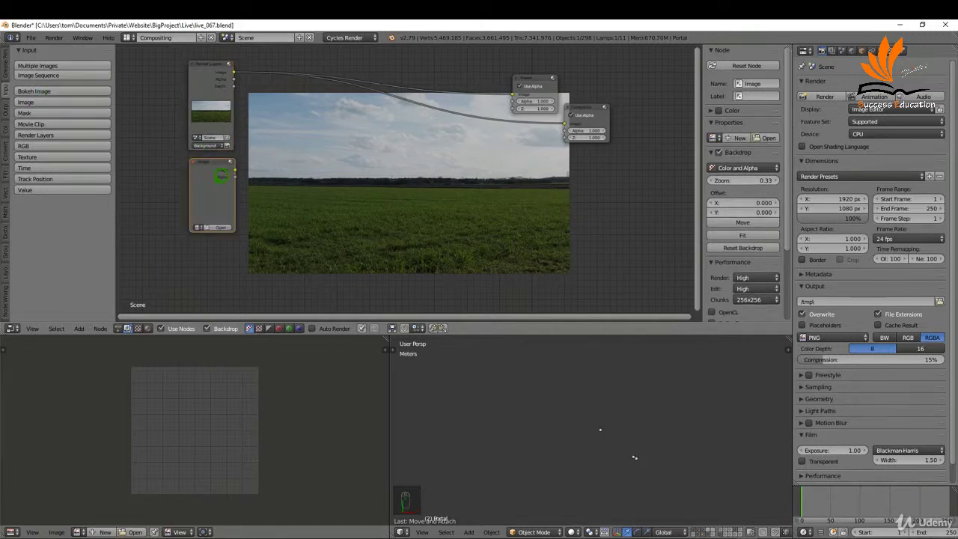
key("shift+d")
left_click(215, 254)
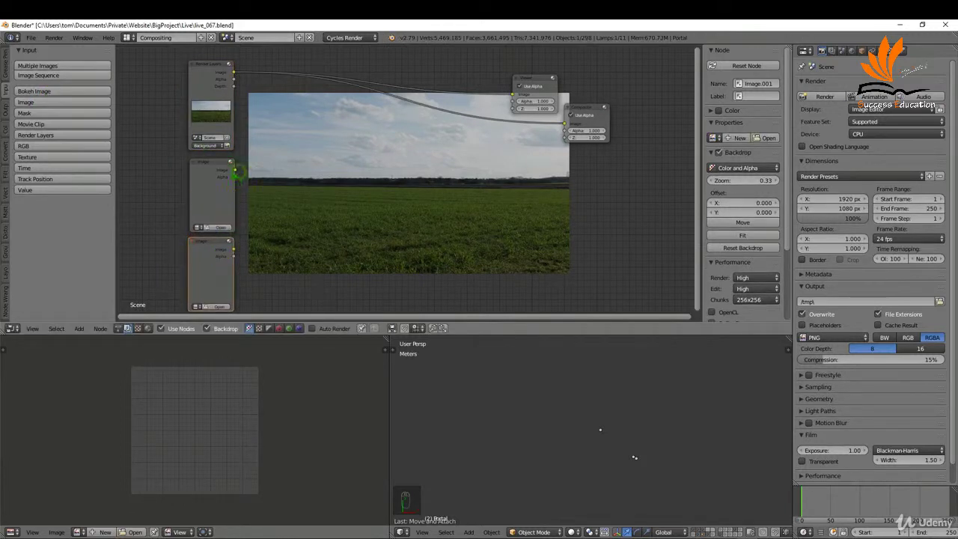
left_click_drag(213, 54, 214, 47)
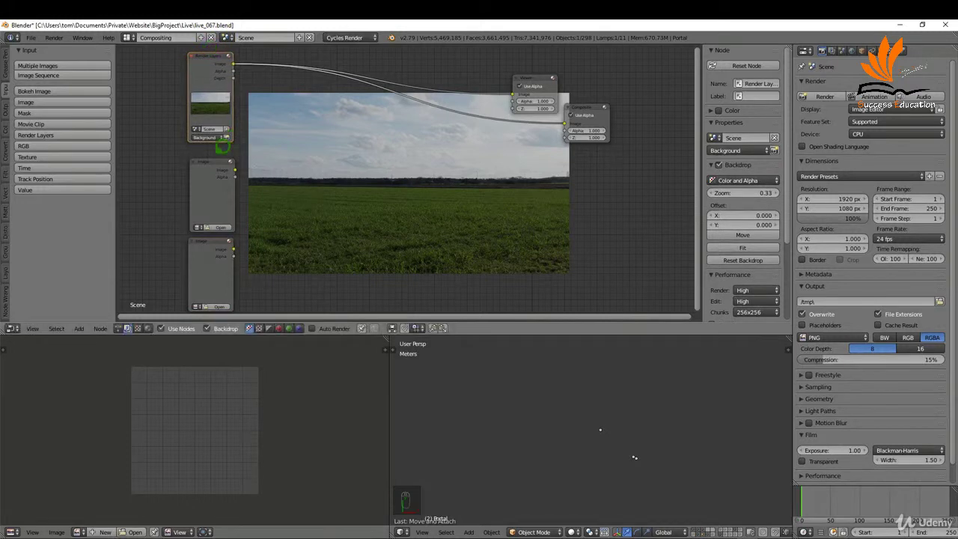
left_click_drag(216, 155, 216, 150)
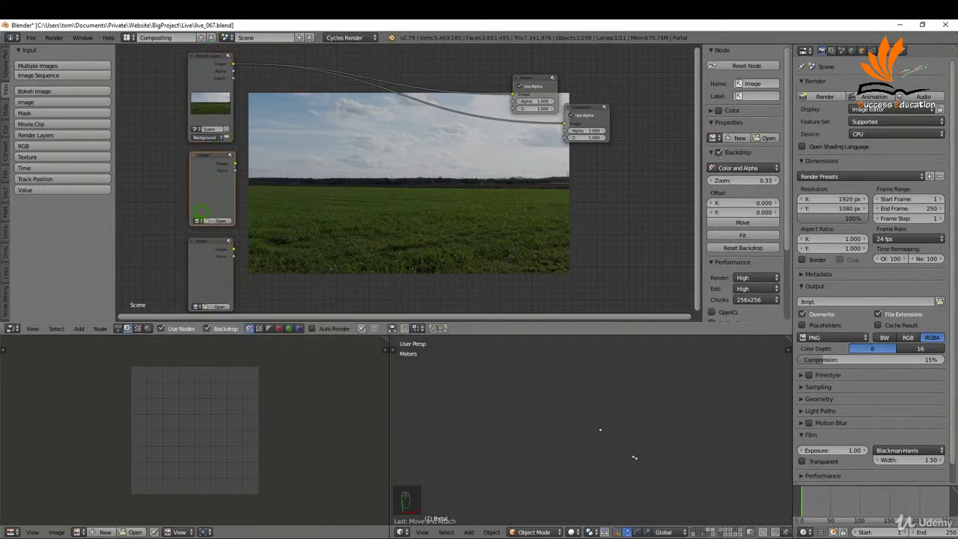
Load House.png from the Test folder into the upper Image node
left_click(220, 219)
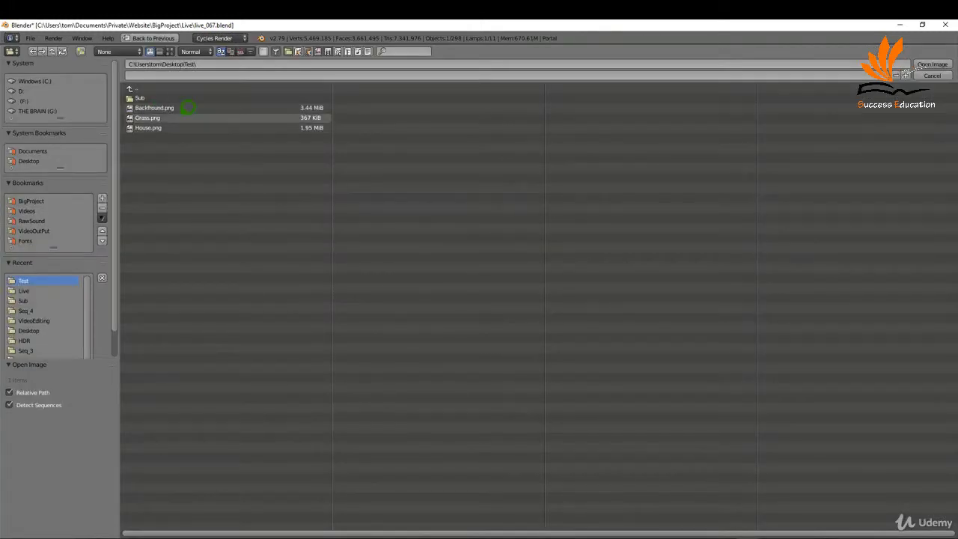
double_click(148, 128)
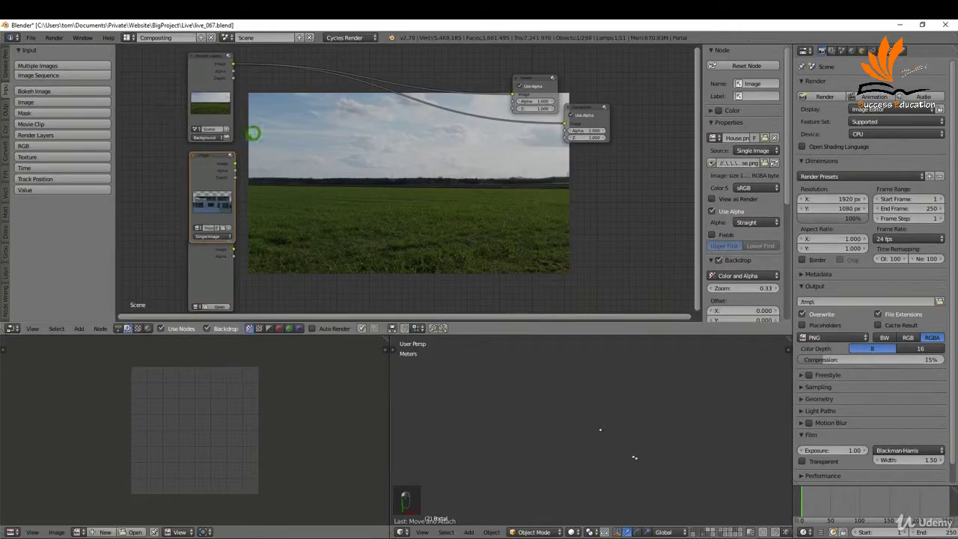
scroll(259, 135, "down", 2)
scroll(232, 224, "up", 2)
Load Grass.png into the lower Image node and shift the Composite and Viewer nodes right
left_click(247, 271)
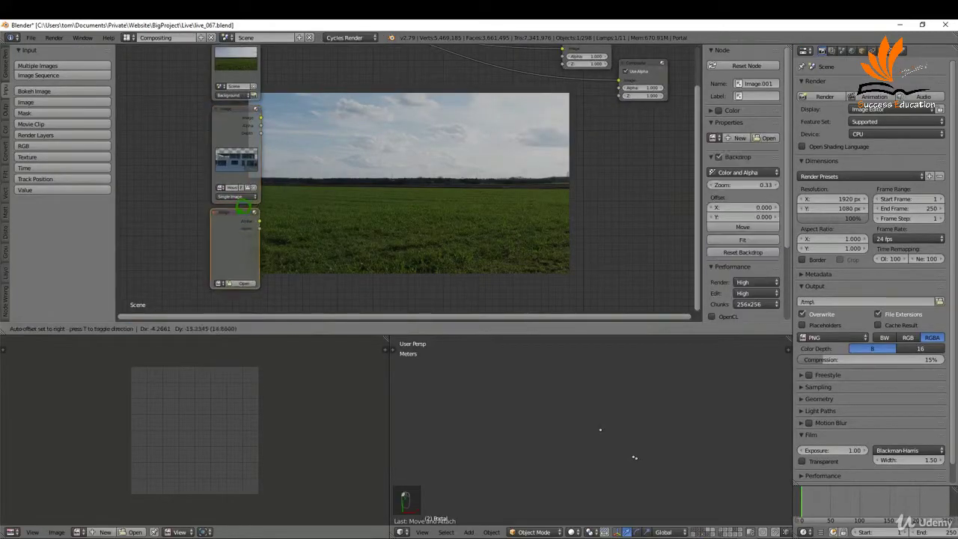
left_click(250, 284)
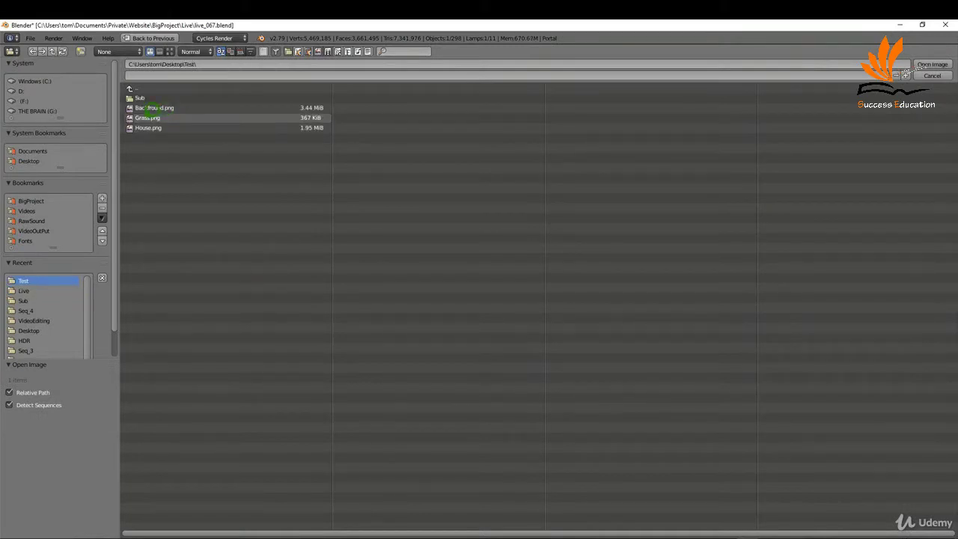
double_click(147, 117)
scroll(156, 212, "down", 2)
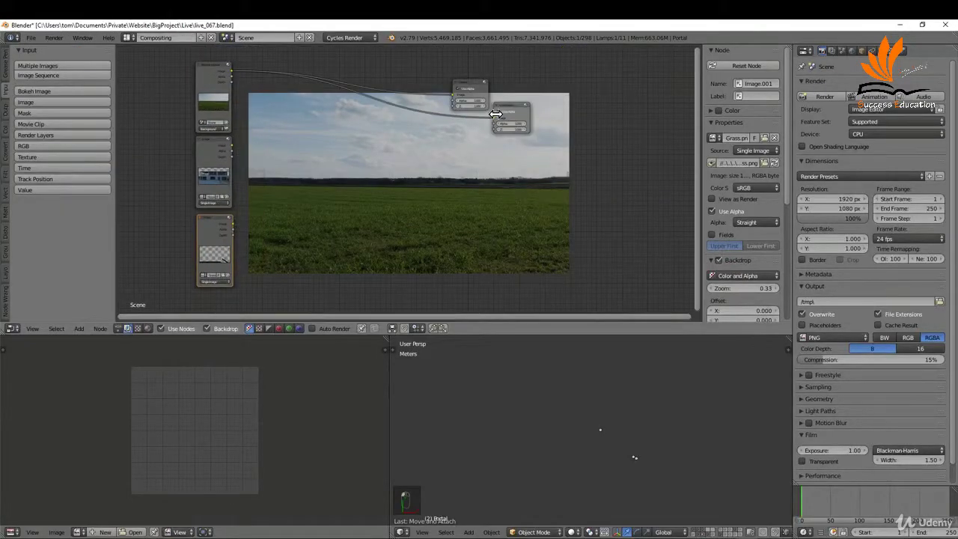
left_click_drag(516, 98, 600, 139)
left_click_drag(479, 73, 598, 62)
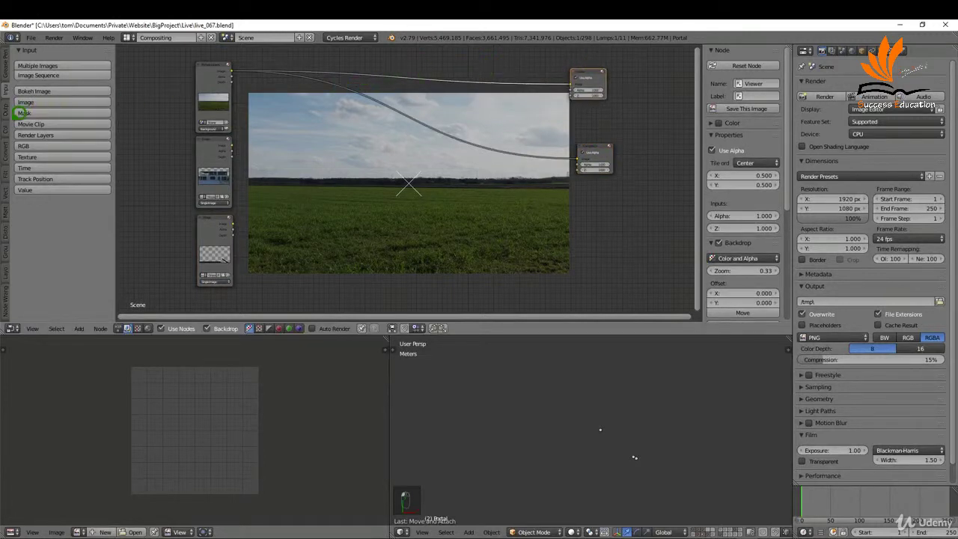
Insert two chained Alpha Over nodes into the render-to-output link
left_click(6, 124)
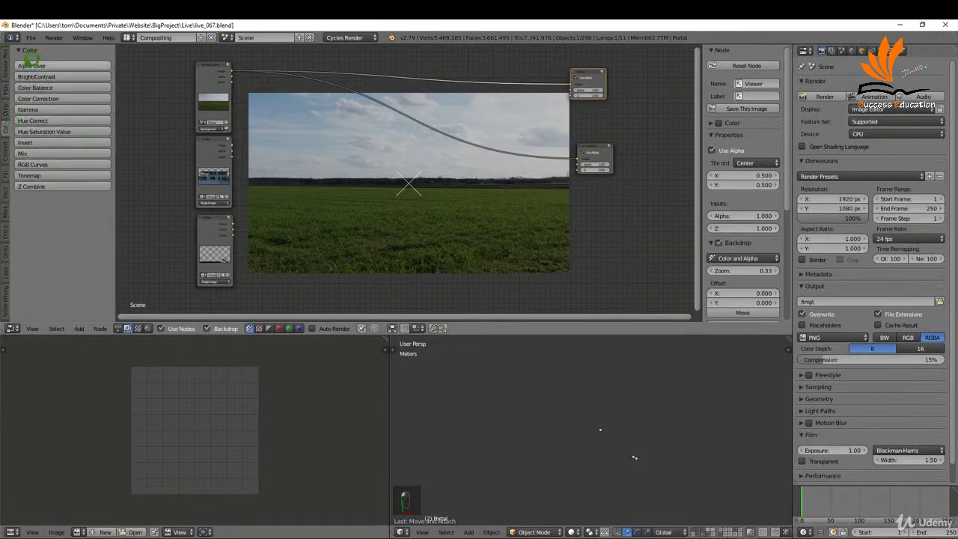
left_click(38, 65)
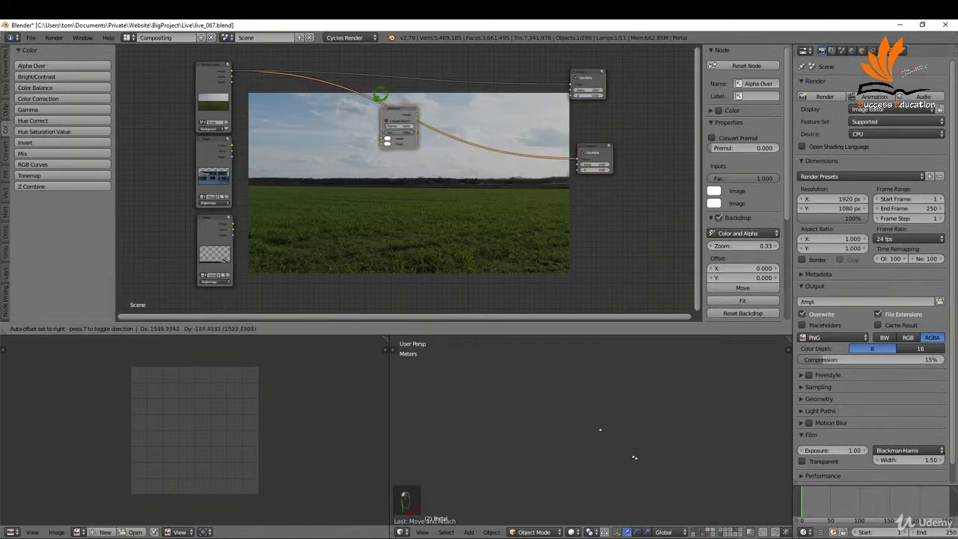
left_click(326, 73)
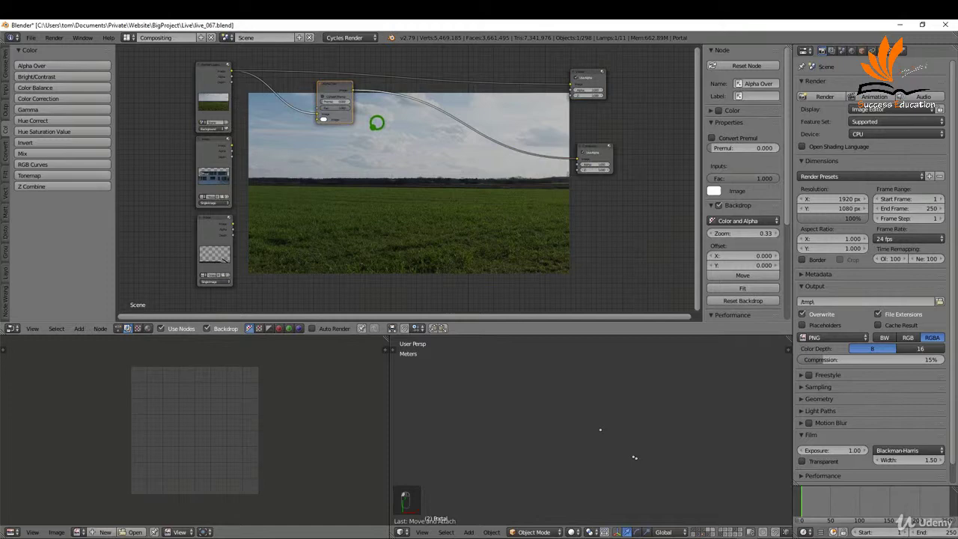
key("shift+d")
left_click(460, 136)
Select the House image node and undo the last couple of node edits
right_click(223, 129)
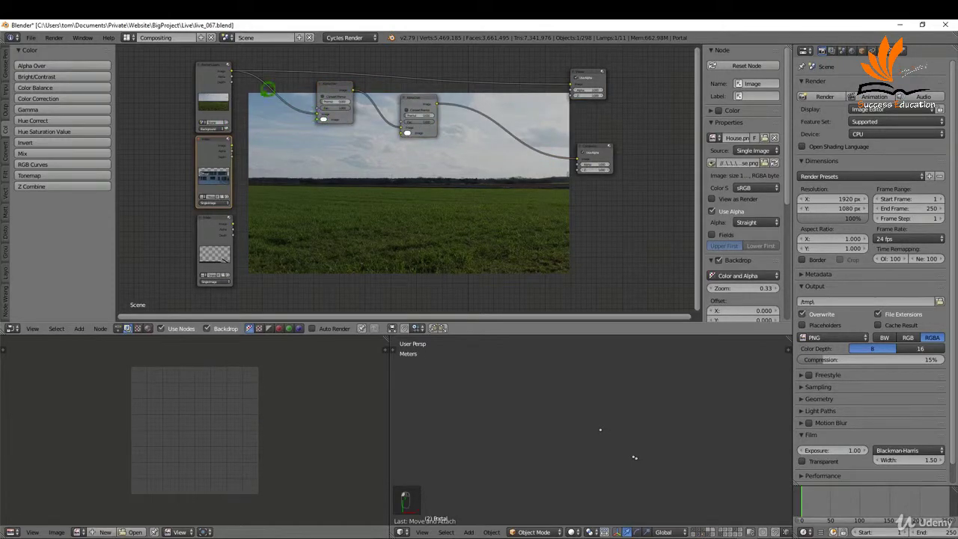
scroll(247, 109, "up", 5)
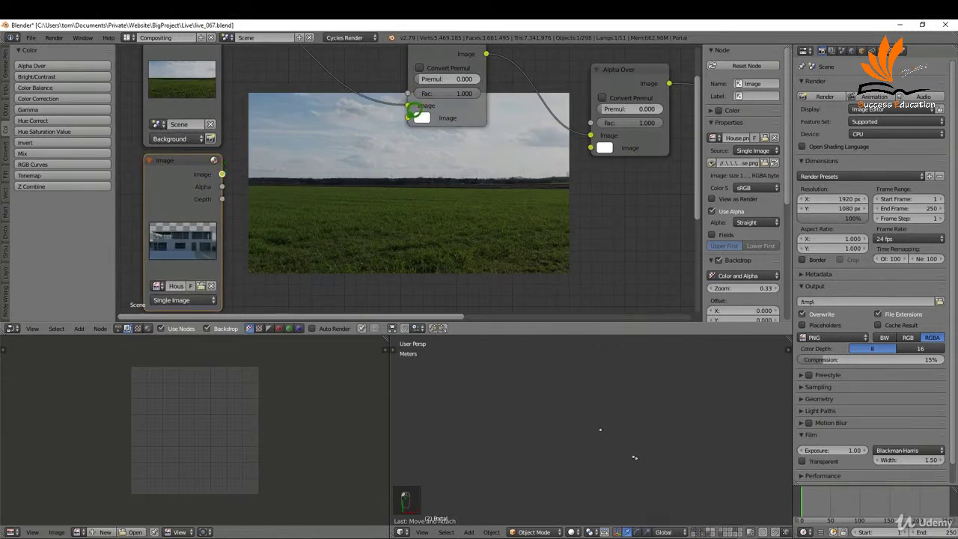
scroll(744, 187, "down", 1)
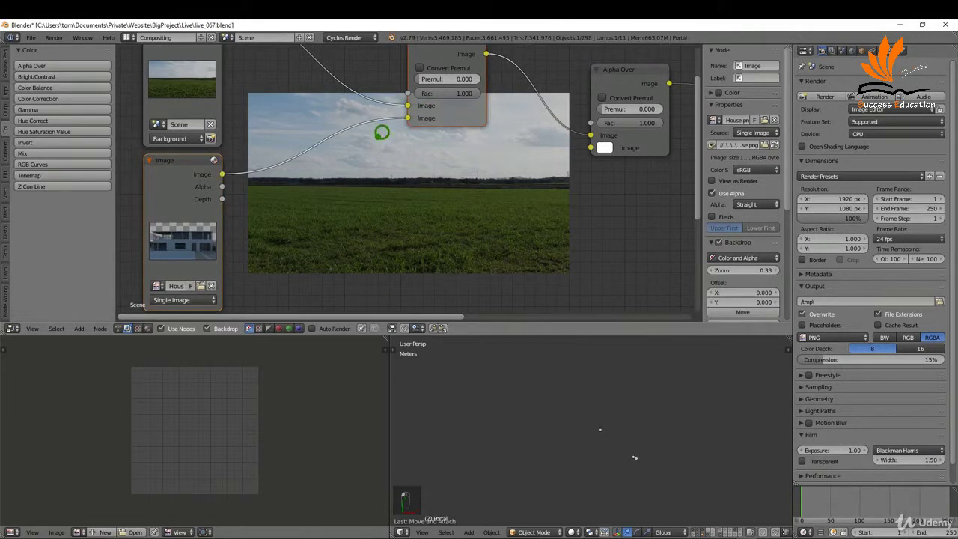
scroll(391, 122, "down", 3)
scroll(475, 175, "down", 1)
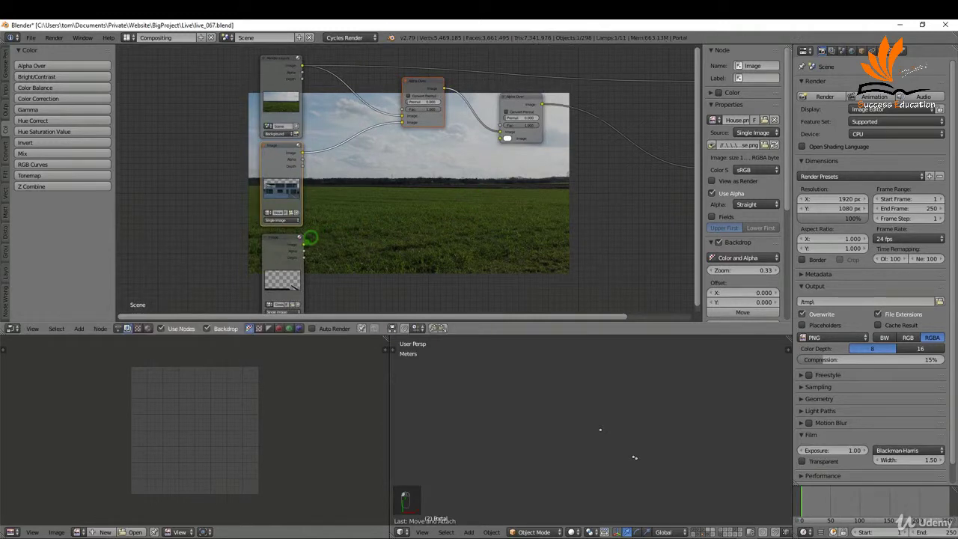
key("ctrl+x")
key("ctrl+z")
key("ctrl+z")
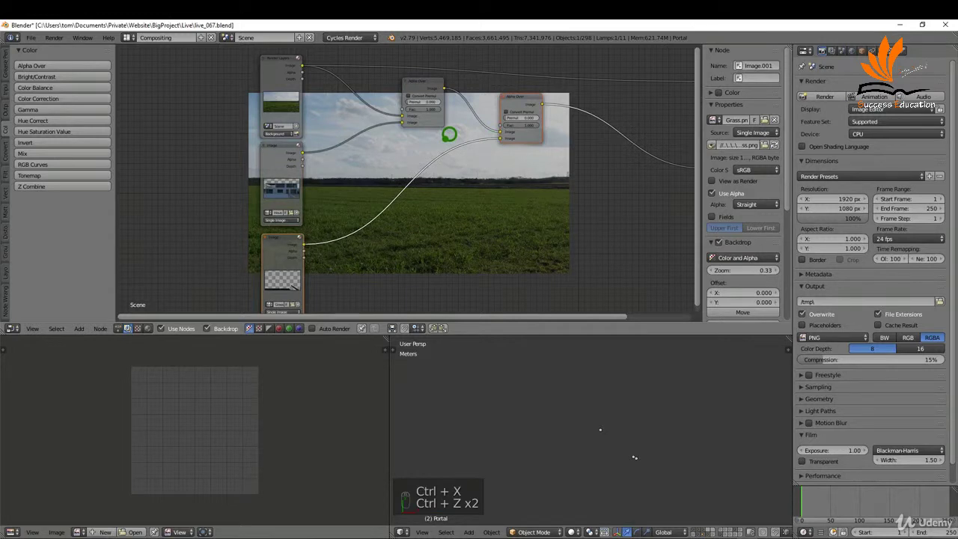
Link the final Alpha Over to the Viewer and reposition the Composite and Alpha Over nodes
scroll(428, 141, "down", 2)
left_click_drag(266, 71, 272, 59)
left_click_drag(613, 84, 619, 77)
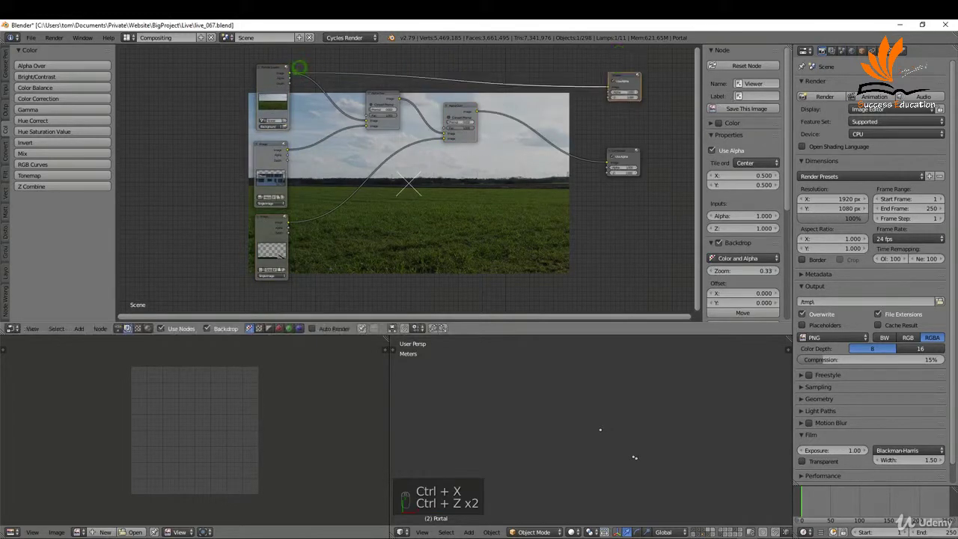
left_click_drag(476, 111, 610, 88)
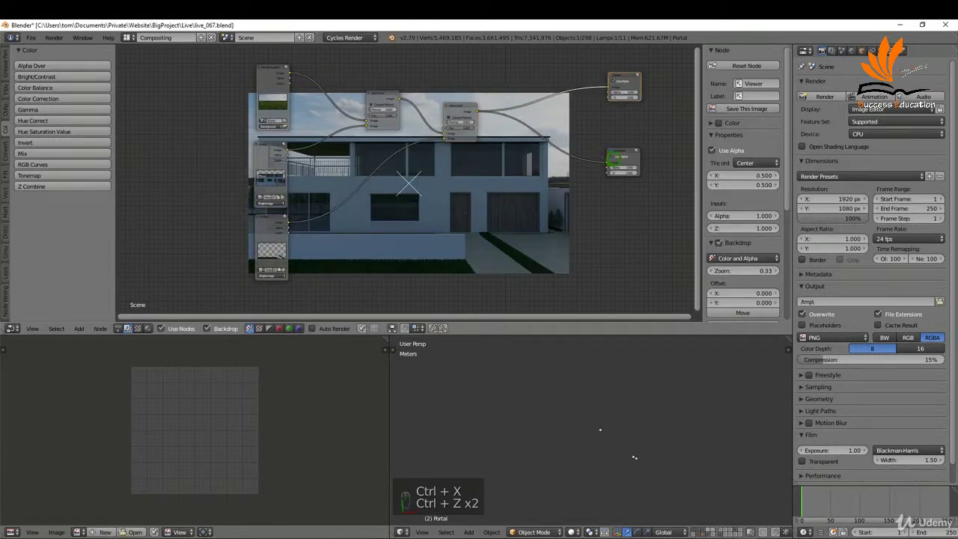
left_click_drag(627, 144, 646, 141)
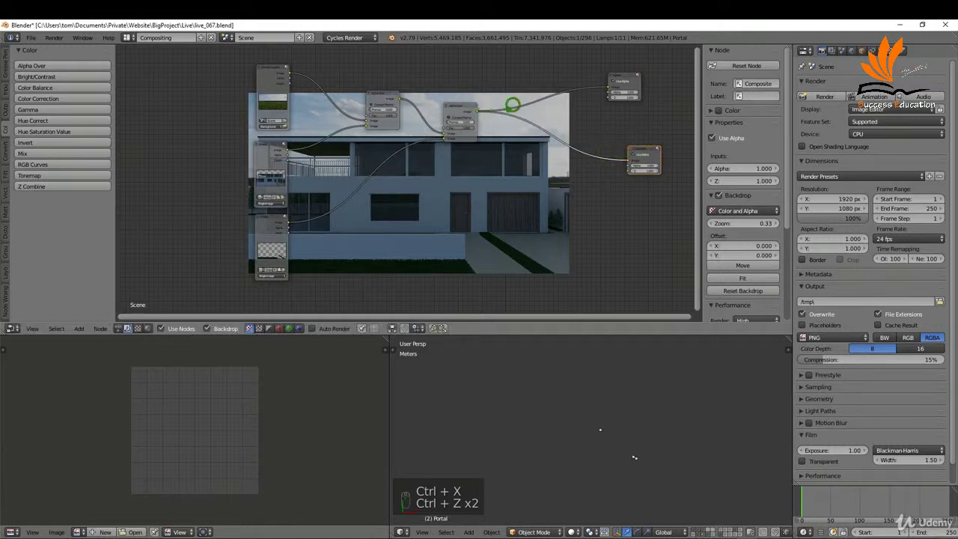
left_click_drag(646, 141, 661, 151)
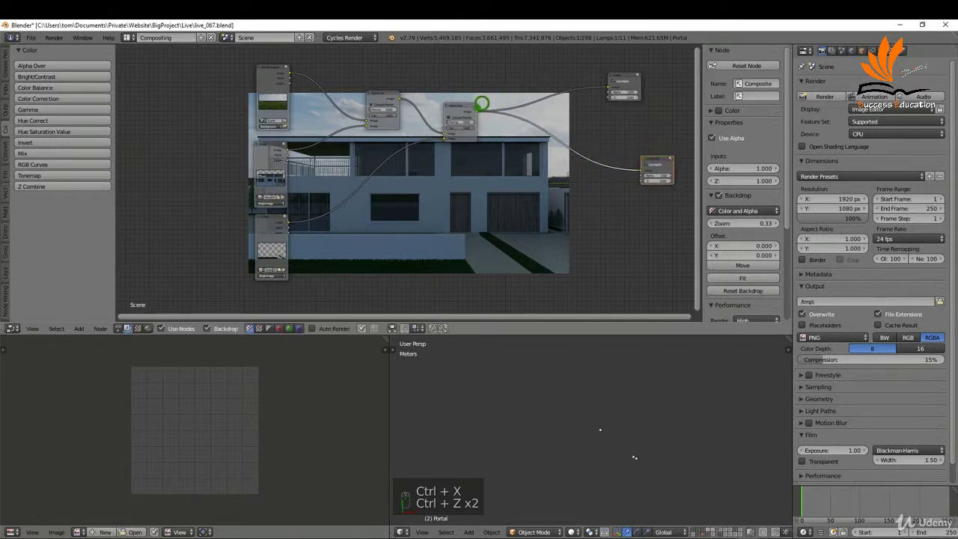
left_click_drag(482, 103, 408, 54)
Move the image input nodes further left as a column
left_click_drag(220, 60, 316, 275)
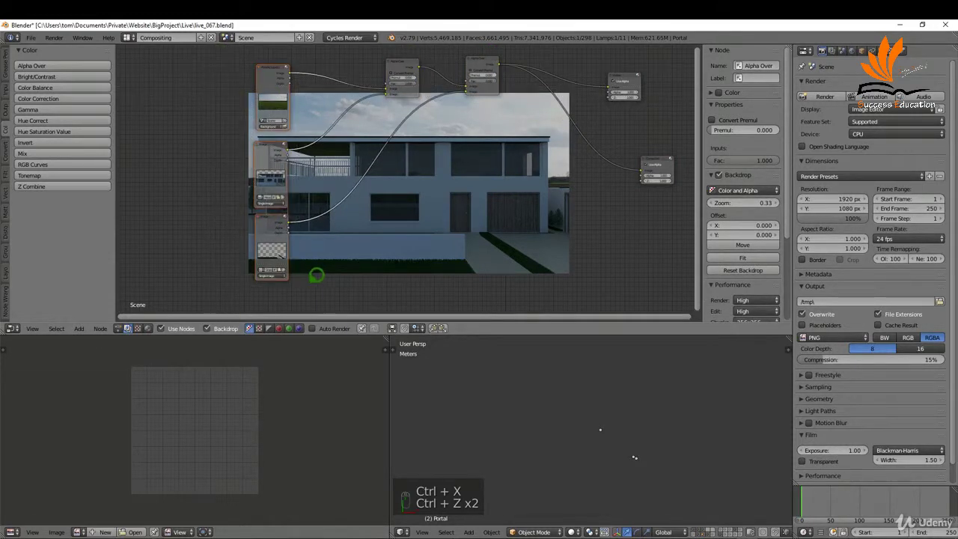
key("g")
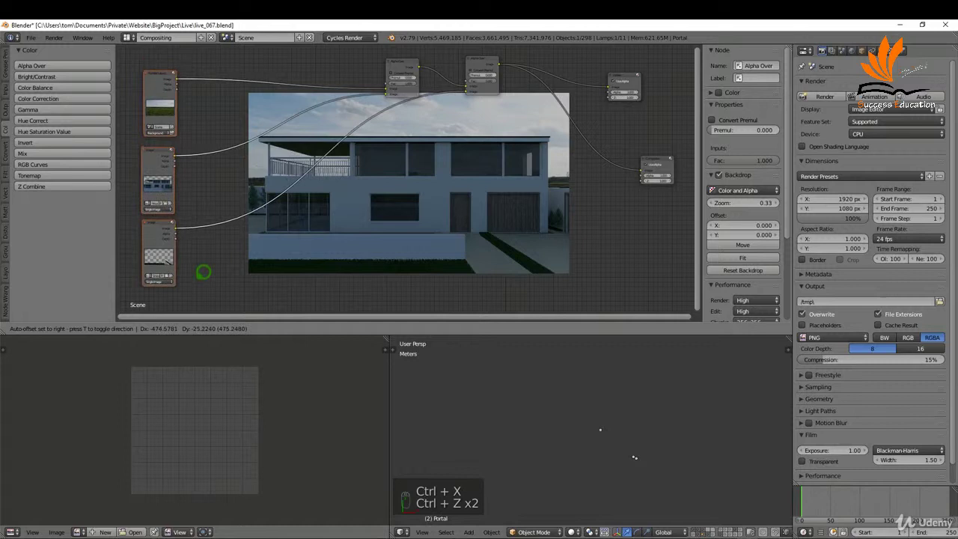
left_click(202, 272)
key("s")
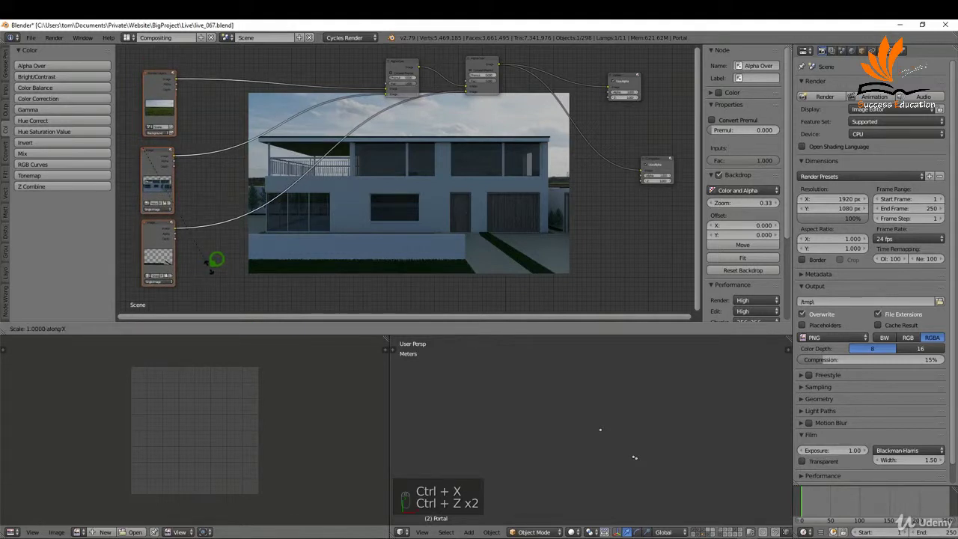
left_click(216, 261)
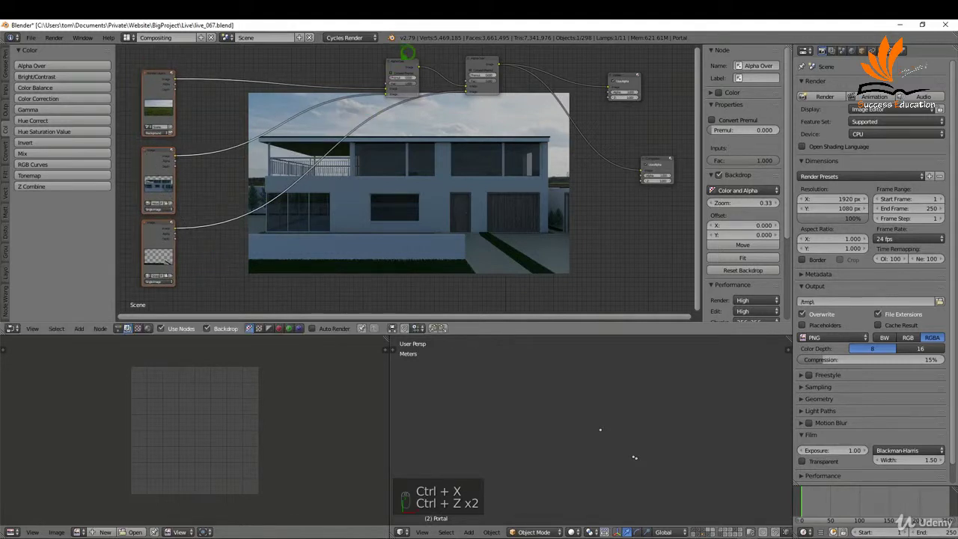
Stack one Alpha Over below the other, spread them horizontally, and resize the backdrop preview
left_click_drag(486, 60, 405, 119)
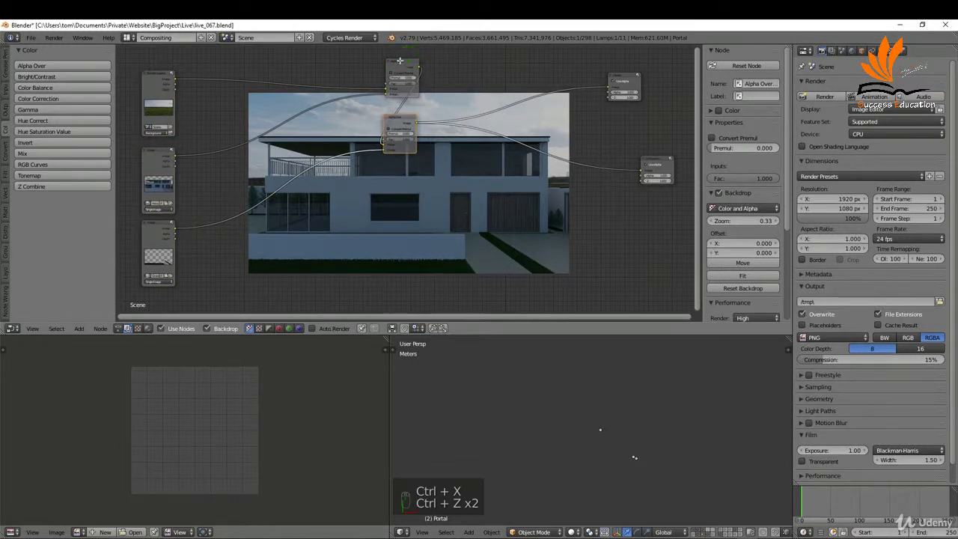
left_click(431, 67)
key("s")
key("x")
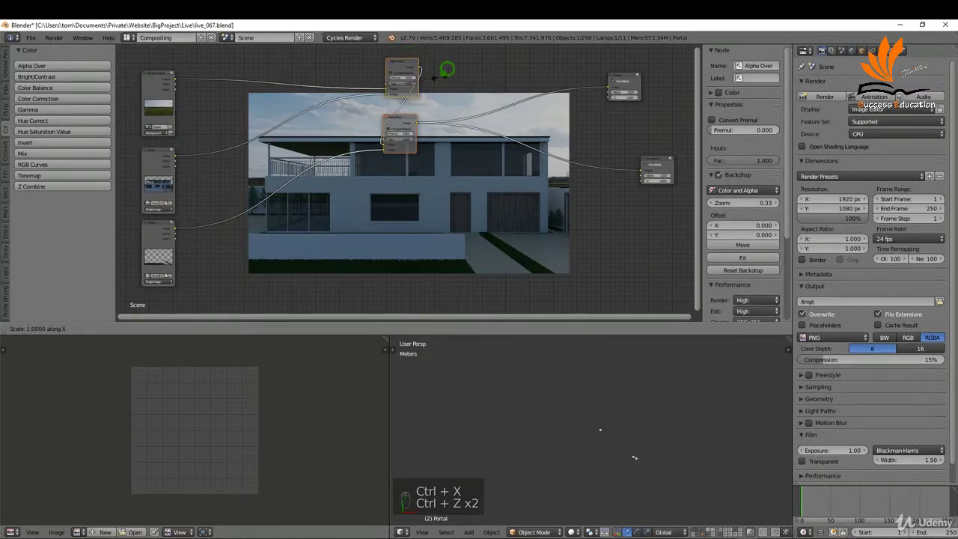
left_click(478, 195)
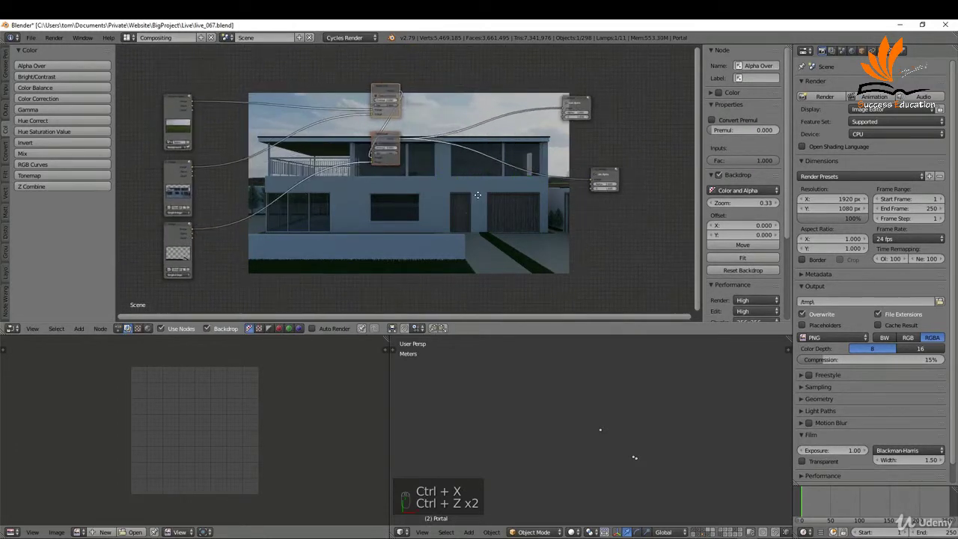
key("s")
left_click(426, 161)
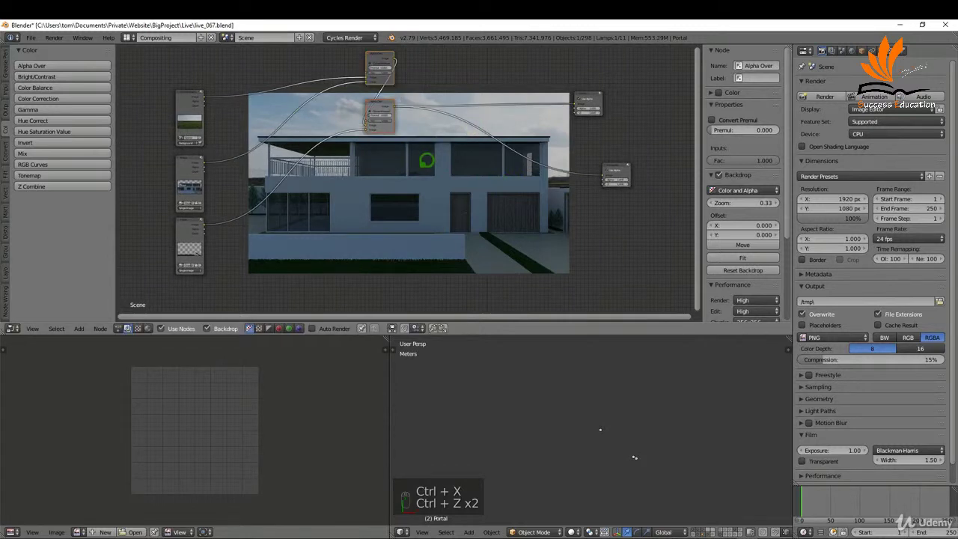
key("v")
key("v")
key("v")
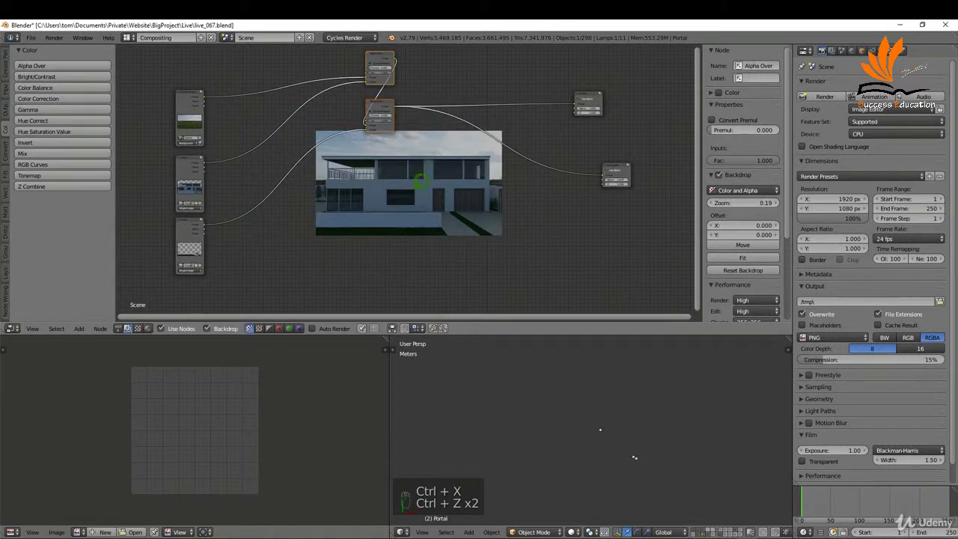
key("alt+v")
key("alt+v")
key("alt+v")
key("alt+v")
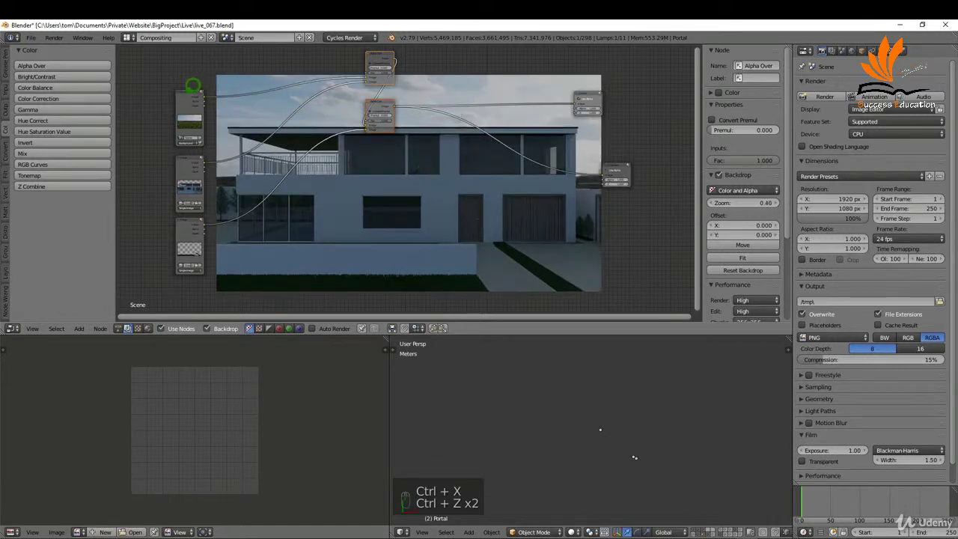
Insert an RGB Curves node on the background render's link and bend its curve
left_click_drag(194, 84, 157, 56)
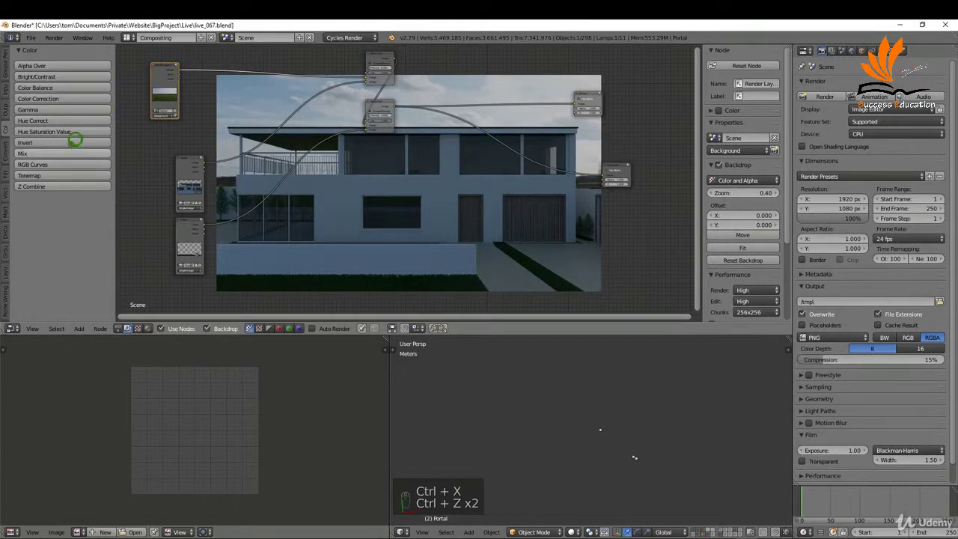
left_click(64, 164)
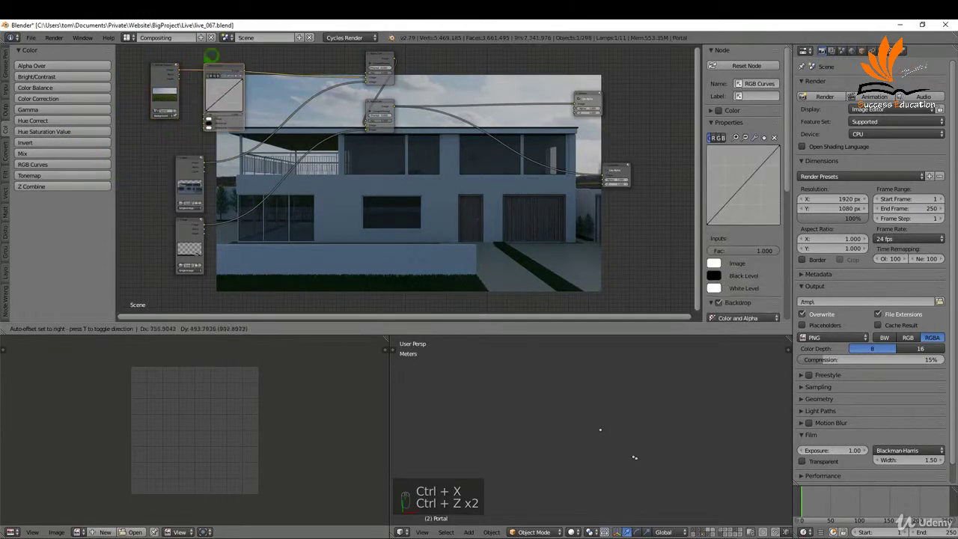
left_click(227, 72)
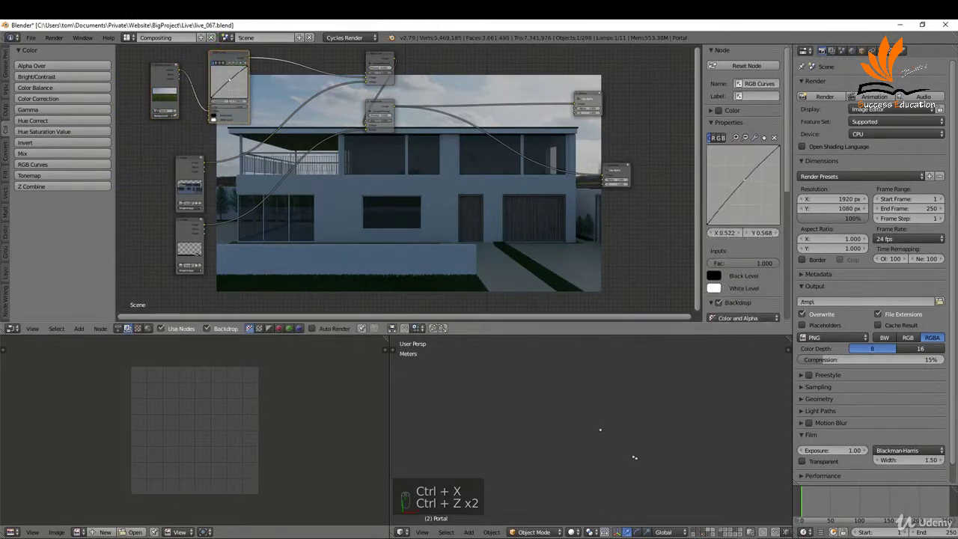
left_click_drag(237, 72, 239, 69)
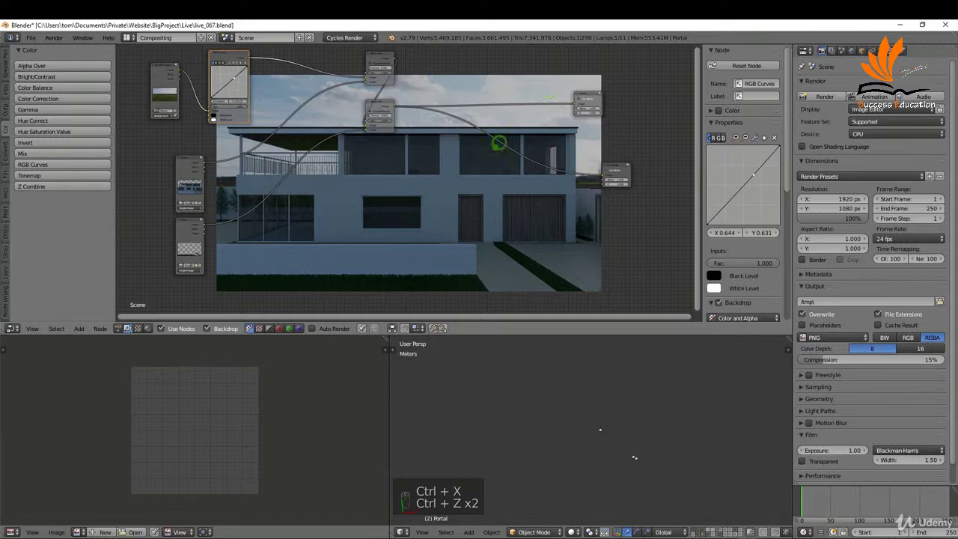
Insert another RGB Curves node on the grass image link and raise its curve
left_click_drag(193, 214, 167, 224)
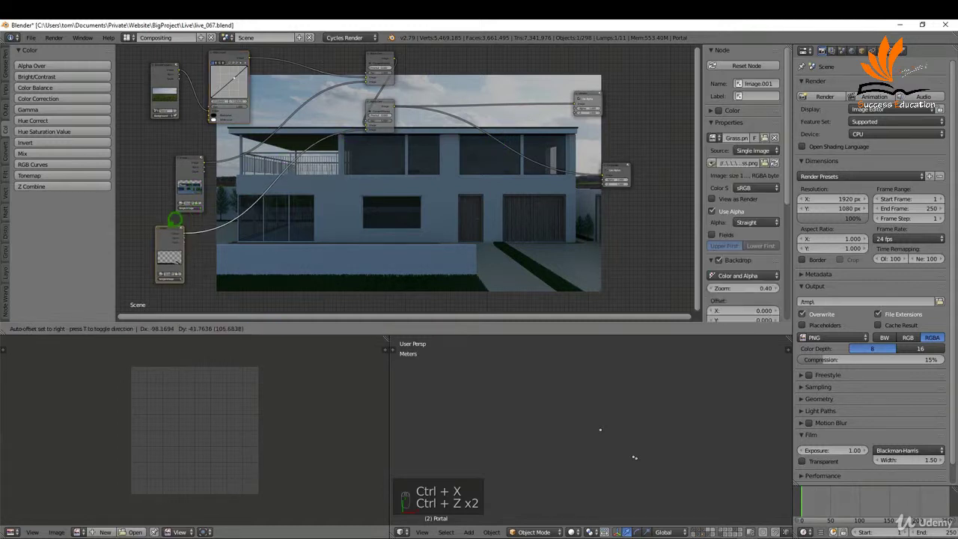
left_click(64, 159)
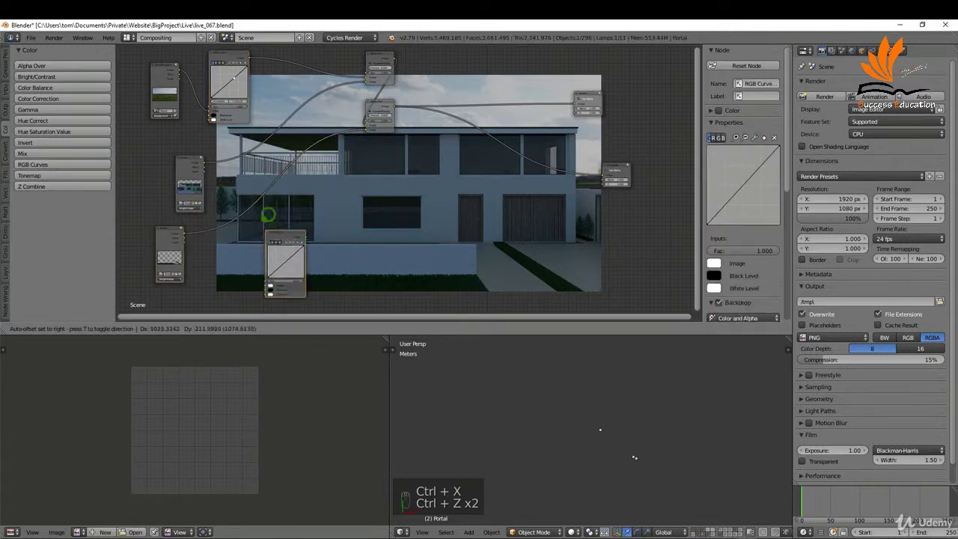
left_click(267, 217)
left_click_drag(268, 224, 263, 223)
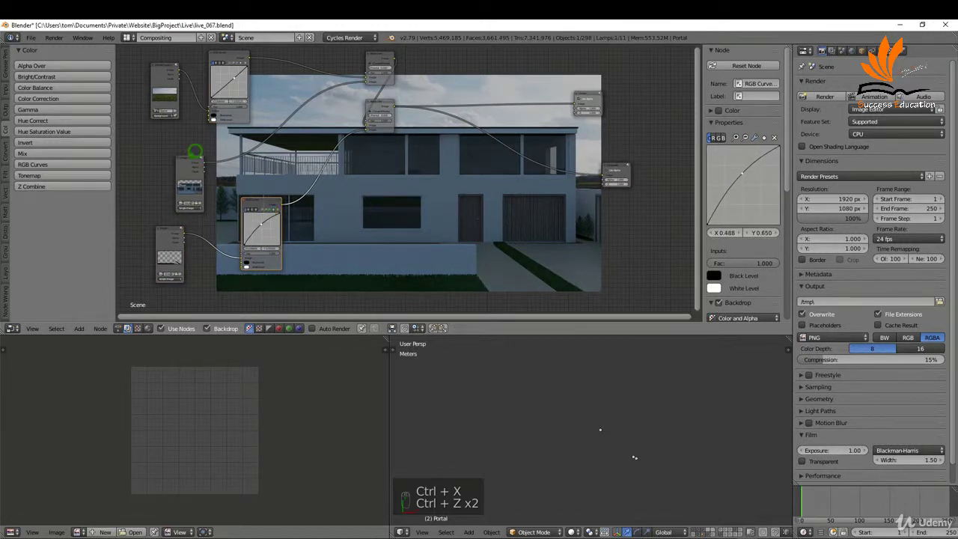
Tidy the house, grass, Render Layers and grass RGB Curves nodes leftward
left_click_drag(194, 152, 156, 144)
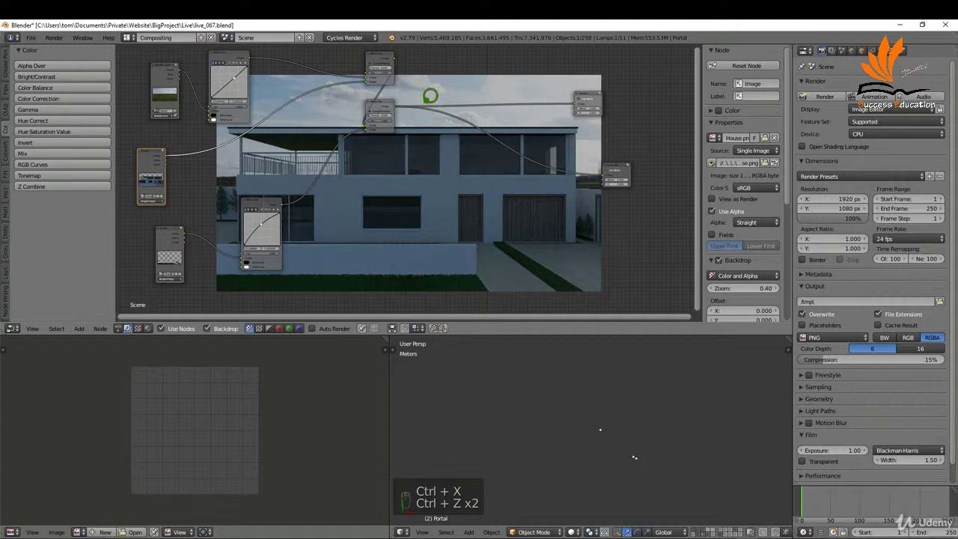
left_click_drag(169, 58, 157, 58)
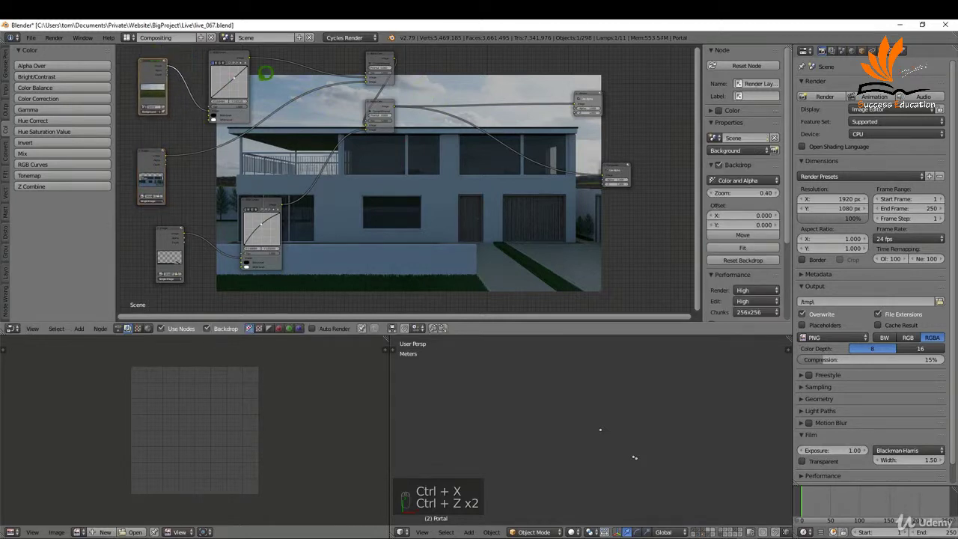
left_click(152, 147)
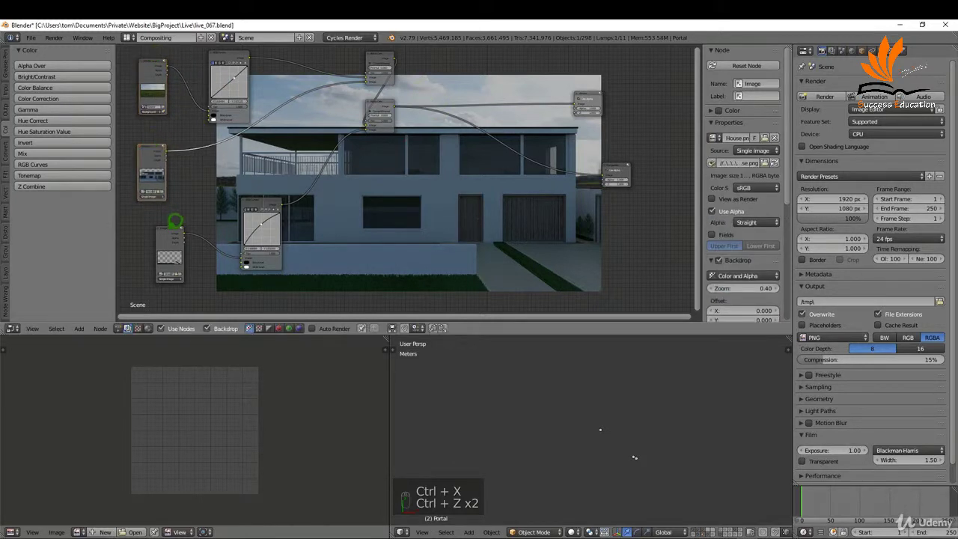
left_click_drag(176, 221, 163, 227)
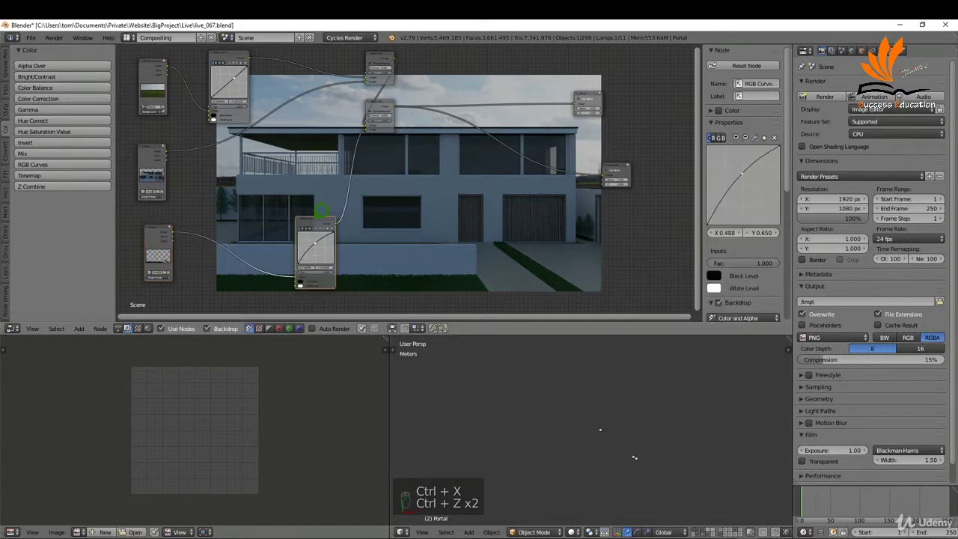
left_click_drag(320, 209, 299, 191)
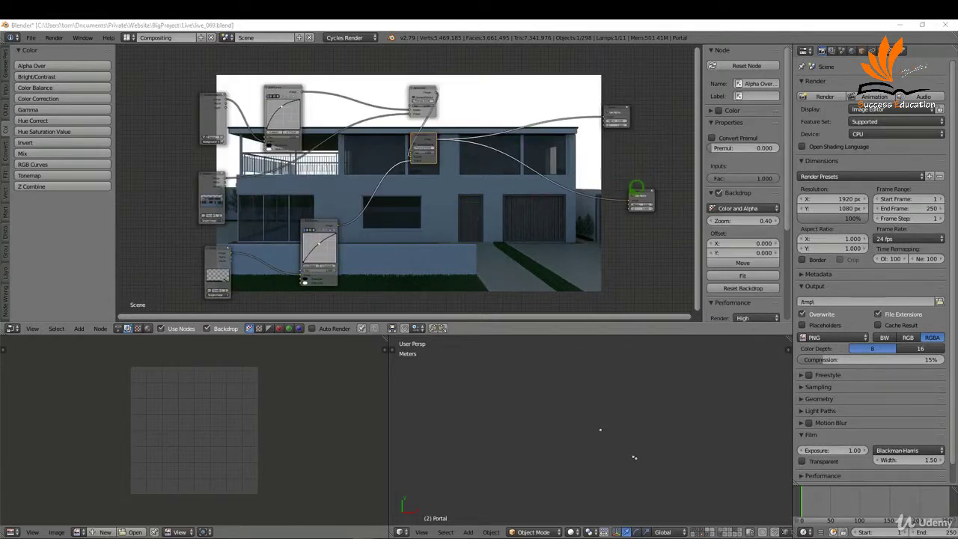
Bring the Composite node into view, render the frame, and zoom out the Render Result
mouse_move(636, 187)
left_mouse_down()
mouse_move(619, 181)
mouse_move(616, 159)
mouse_move(642, 186)
left_mouse_up()
scroll(642, 182, "up", 5)
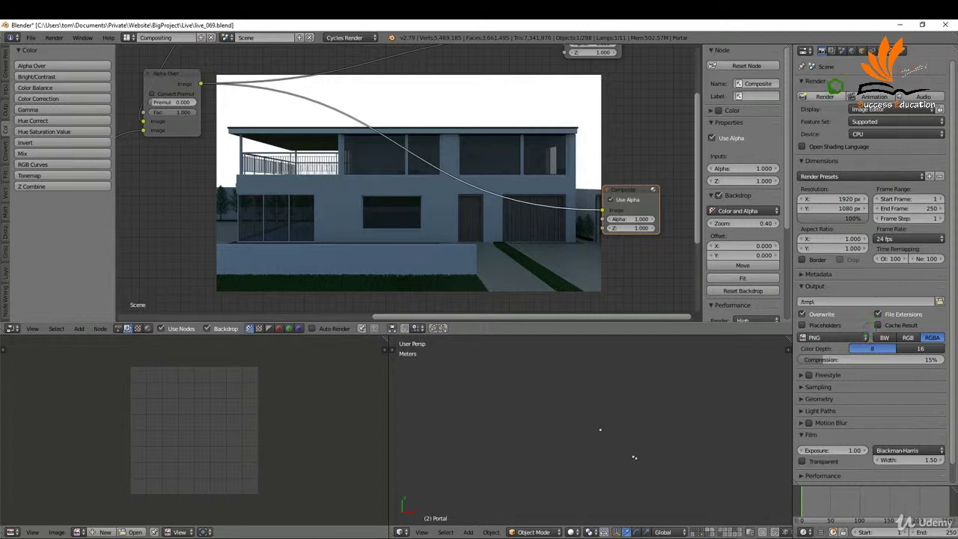
left_click(825, 97)
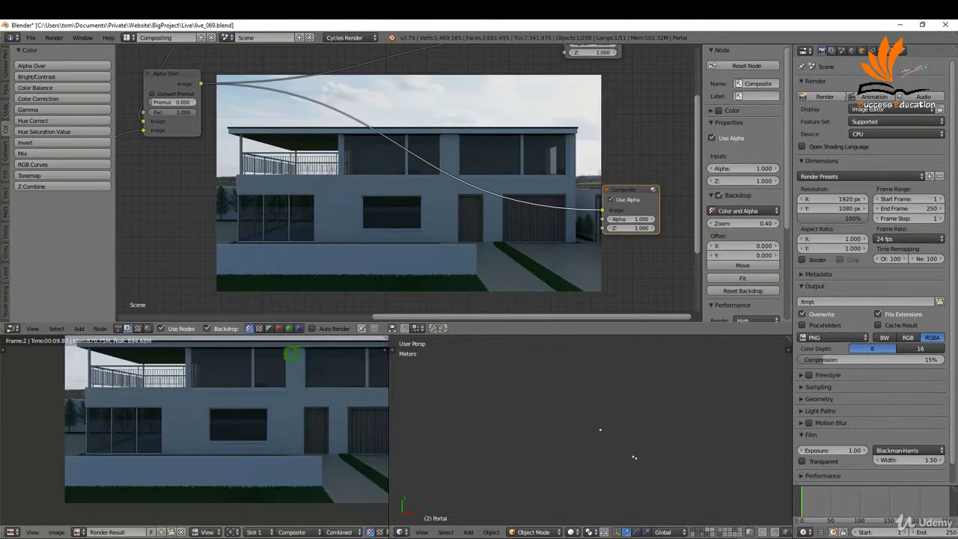
scroll(292, 353, "down", 3)
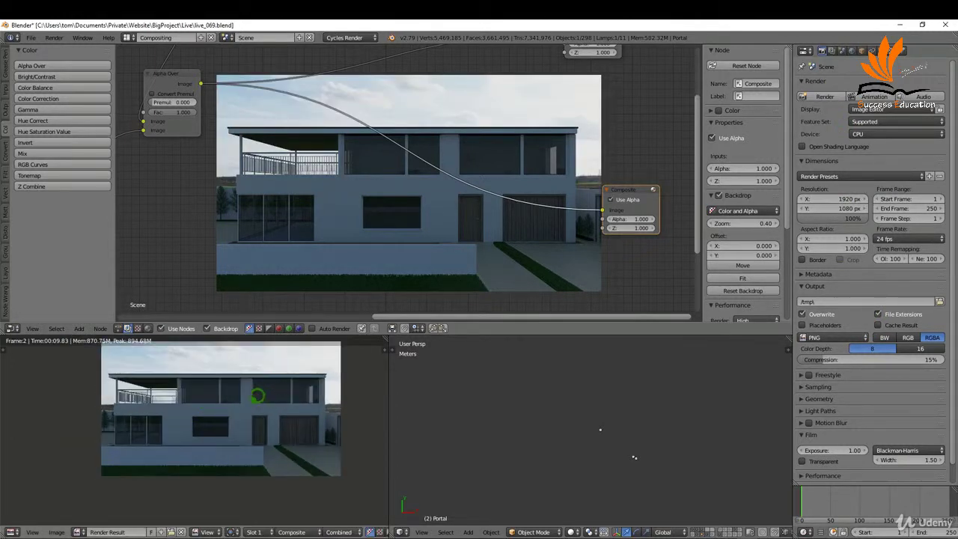
Open Save As Image for the render and set the file name to Render.png
left_click(57, 531)
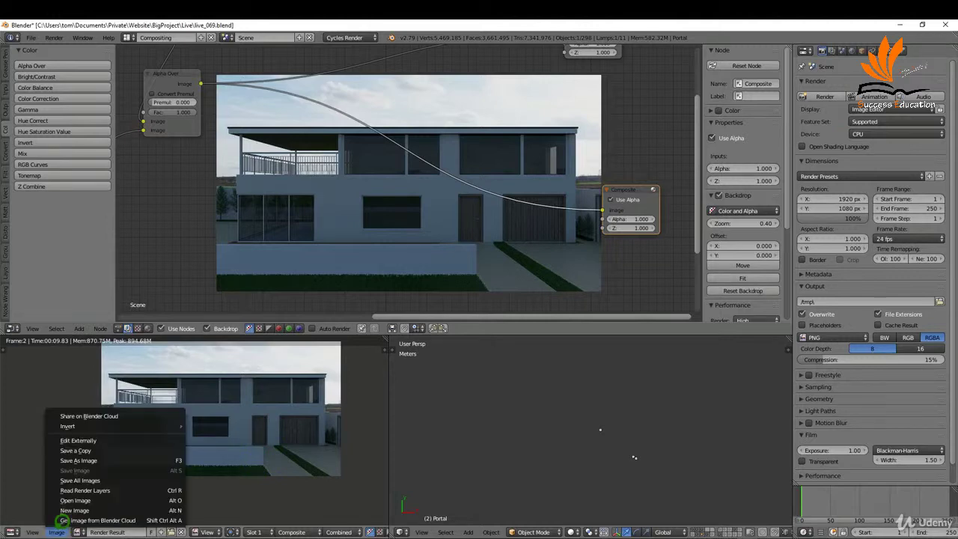
left_click(95, 450)
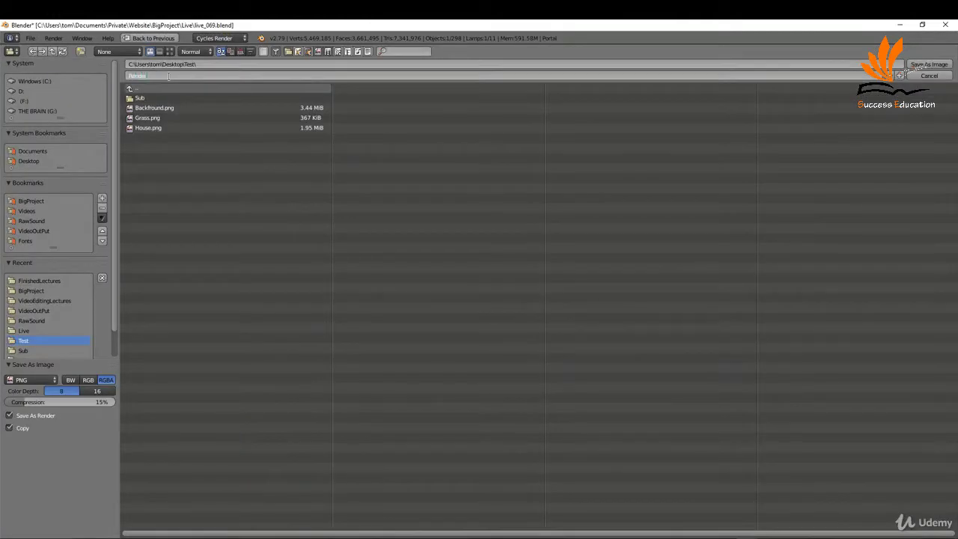
left_click(177, 68)
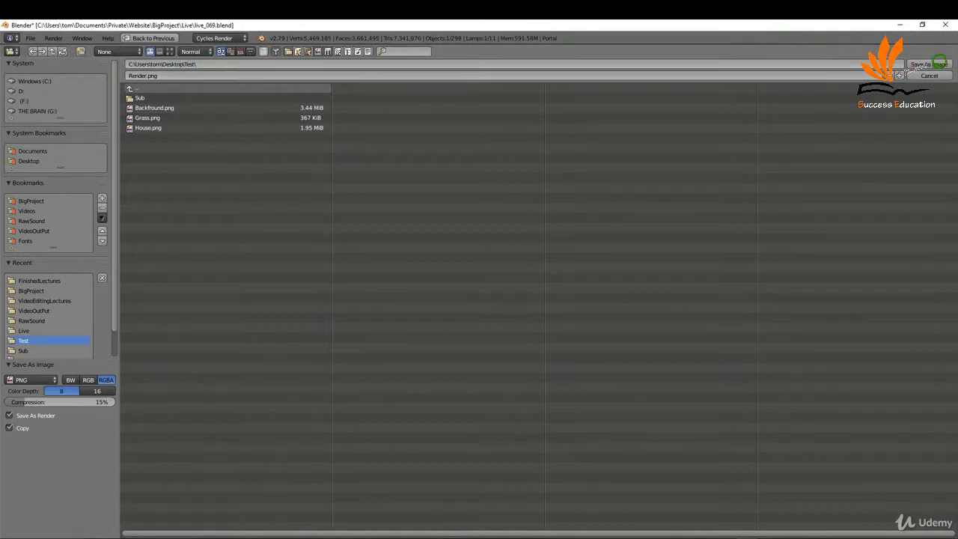